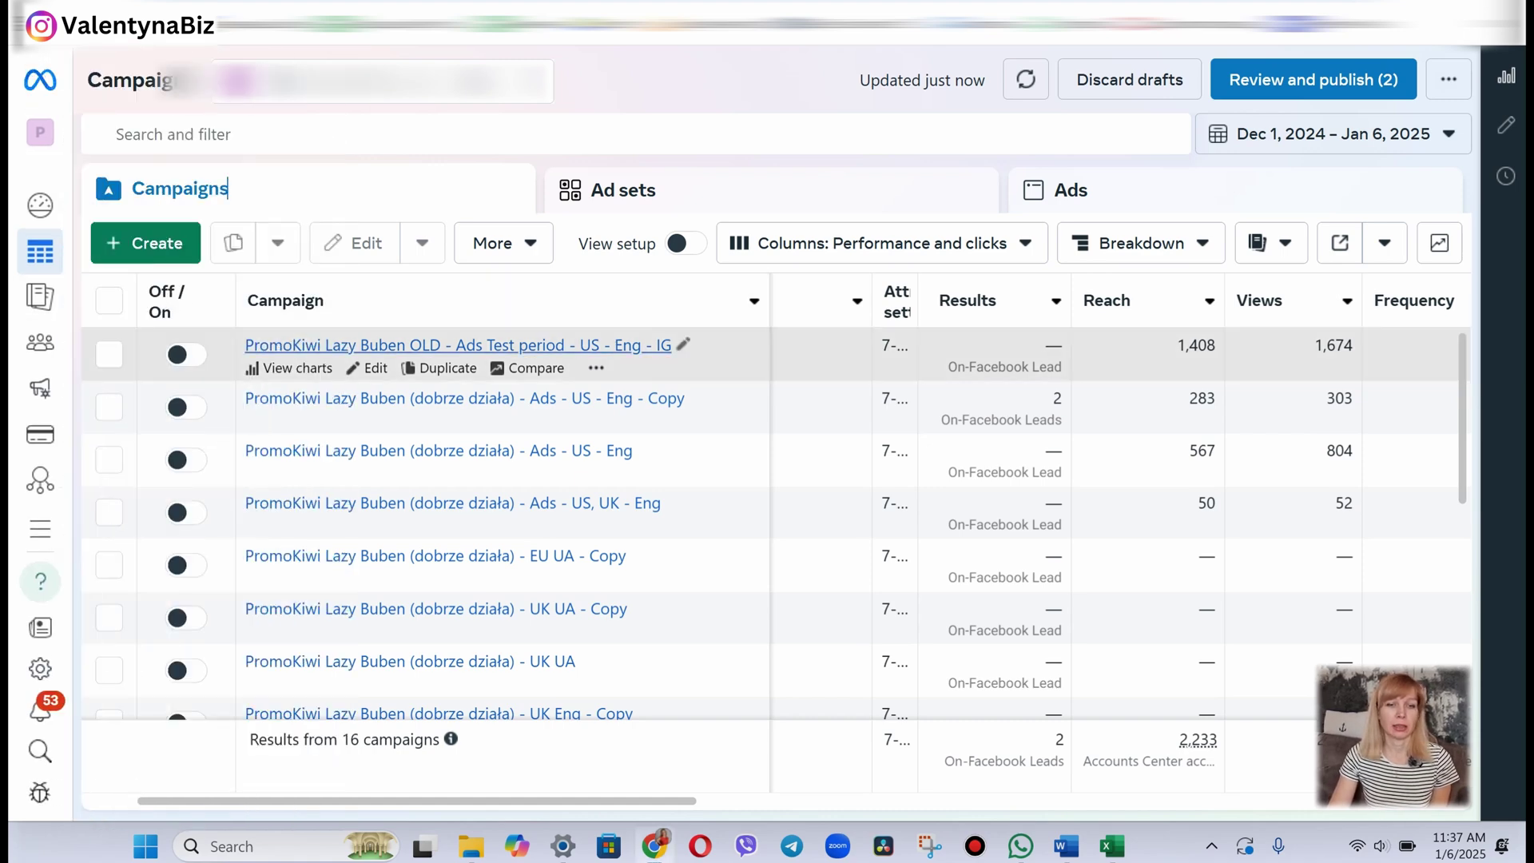
Step: Drill from the second campaign into its ad set to reach the list of four ads
click(359, 398)
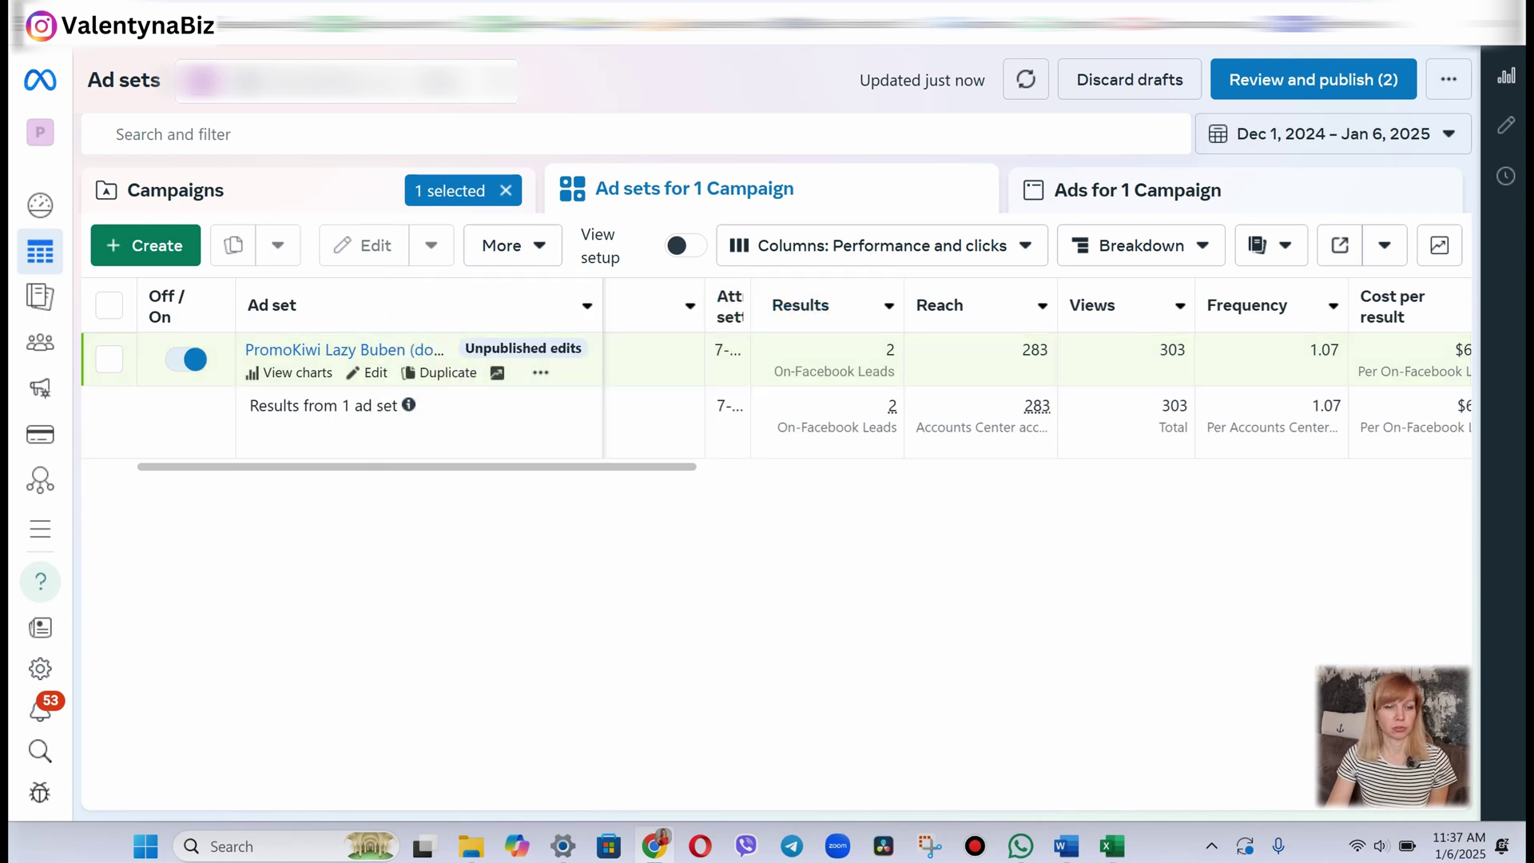
click(343, 348)
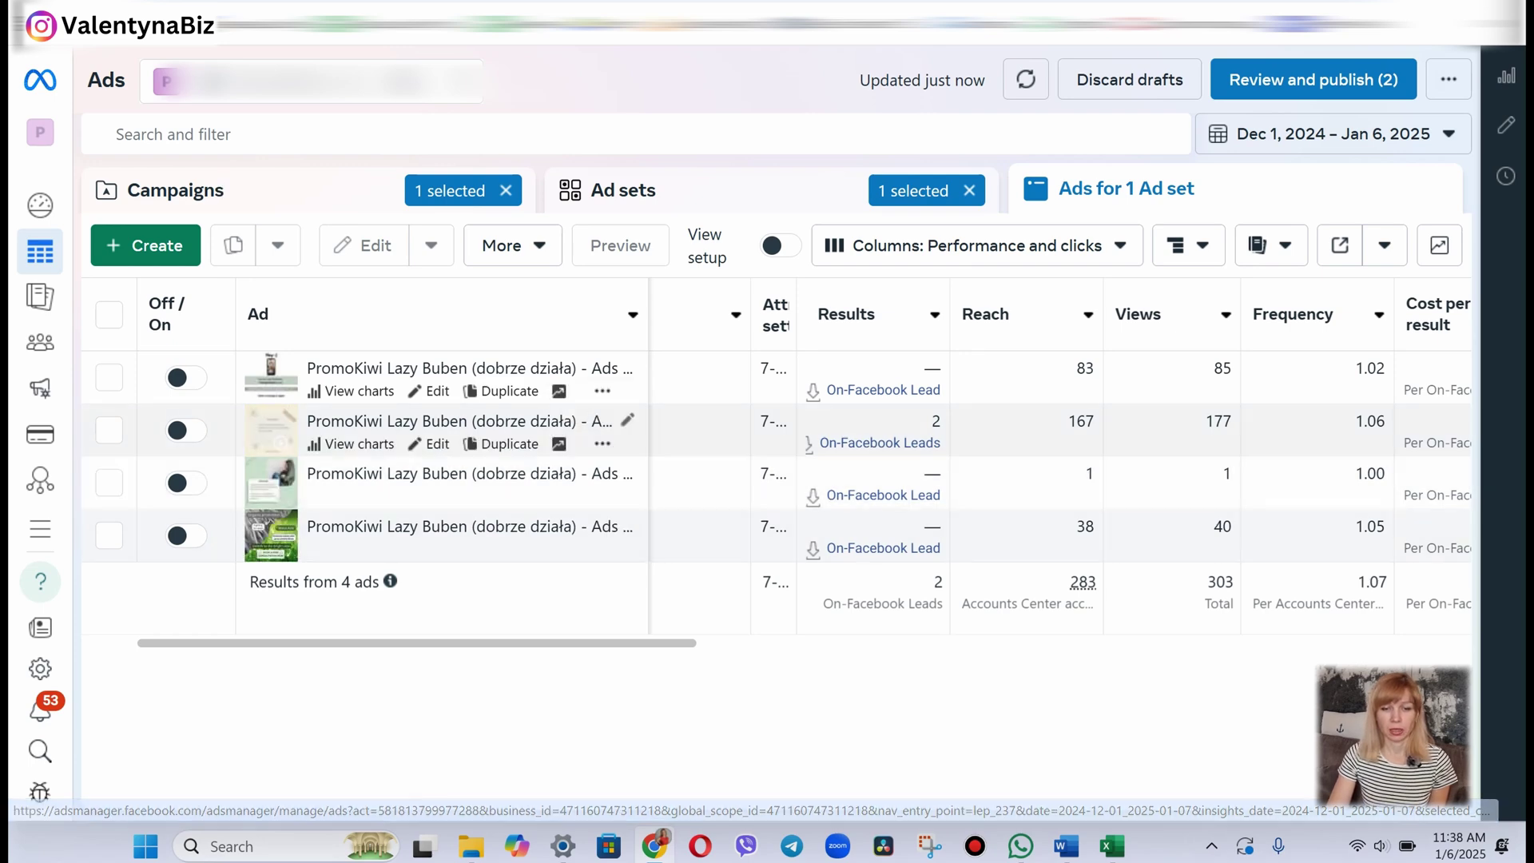
Step: Download the second ad's two leads as an XLS file and open it from the browser's downloads
click(880, 442)
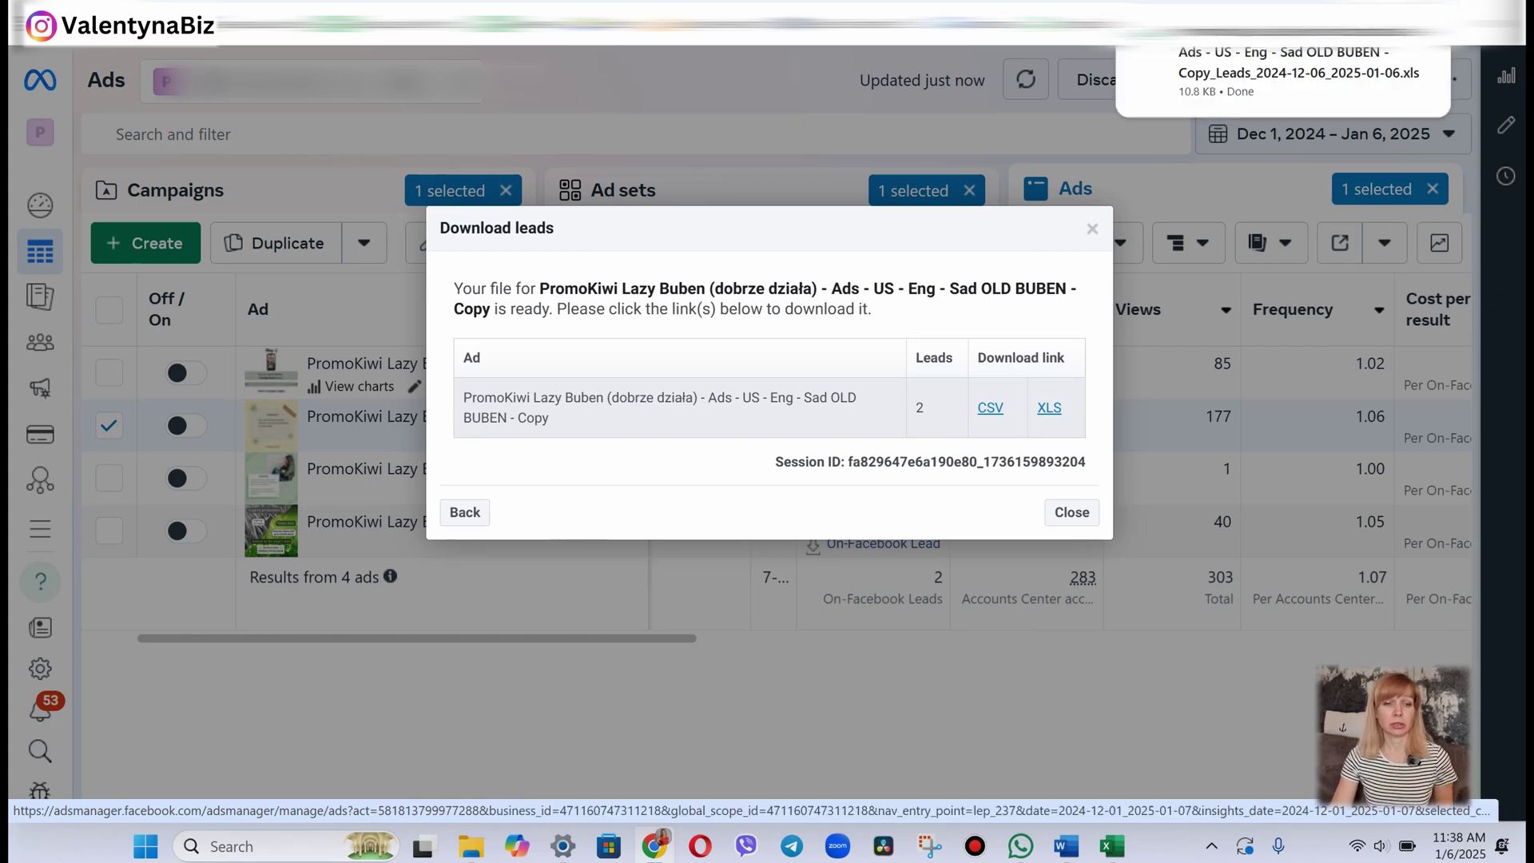
click(1298, 66)
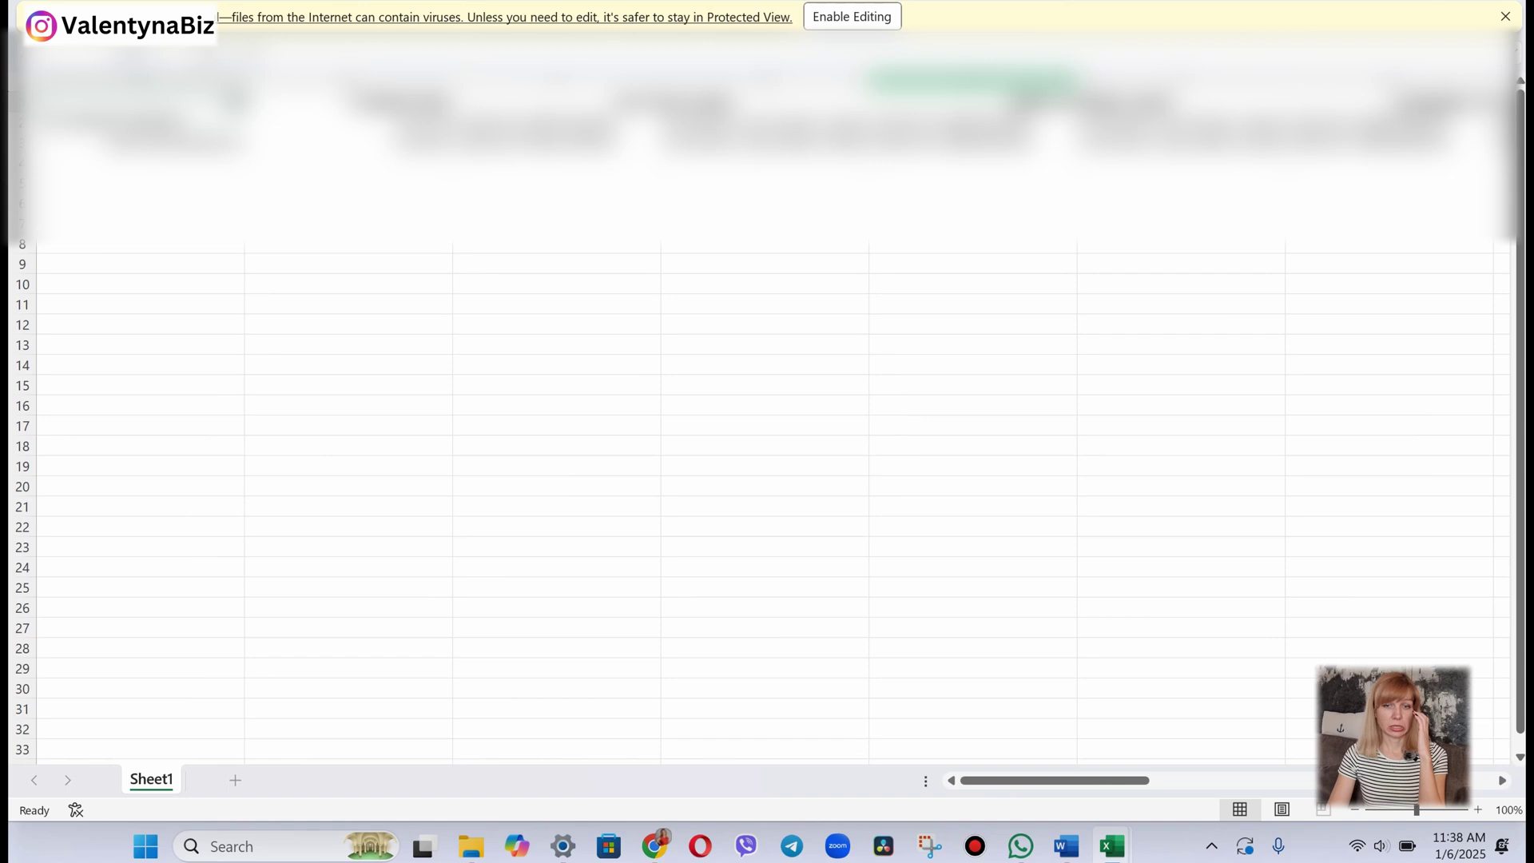
Step: Enable editing in Excel and inspect the full_name, phone_number and email columns of the leads sheet
click(851, 16)
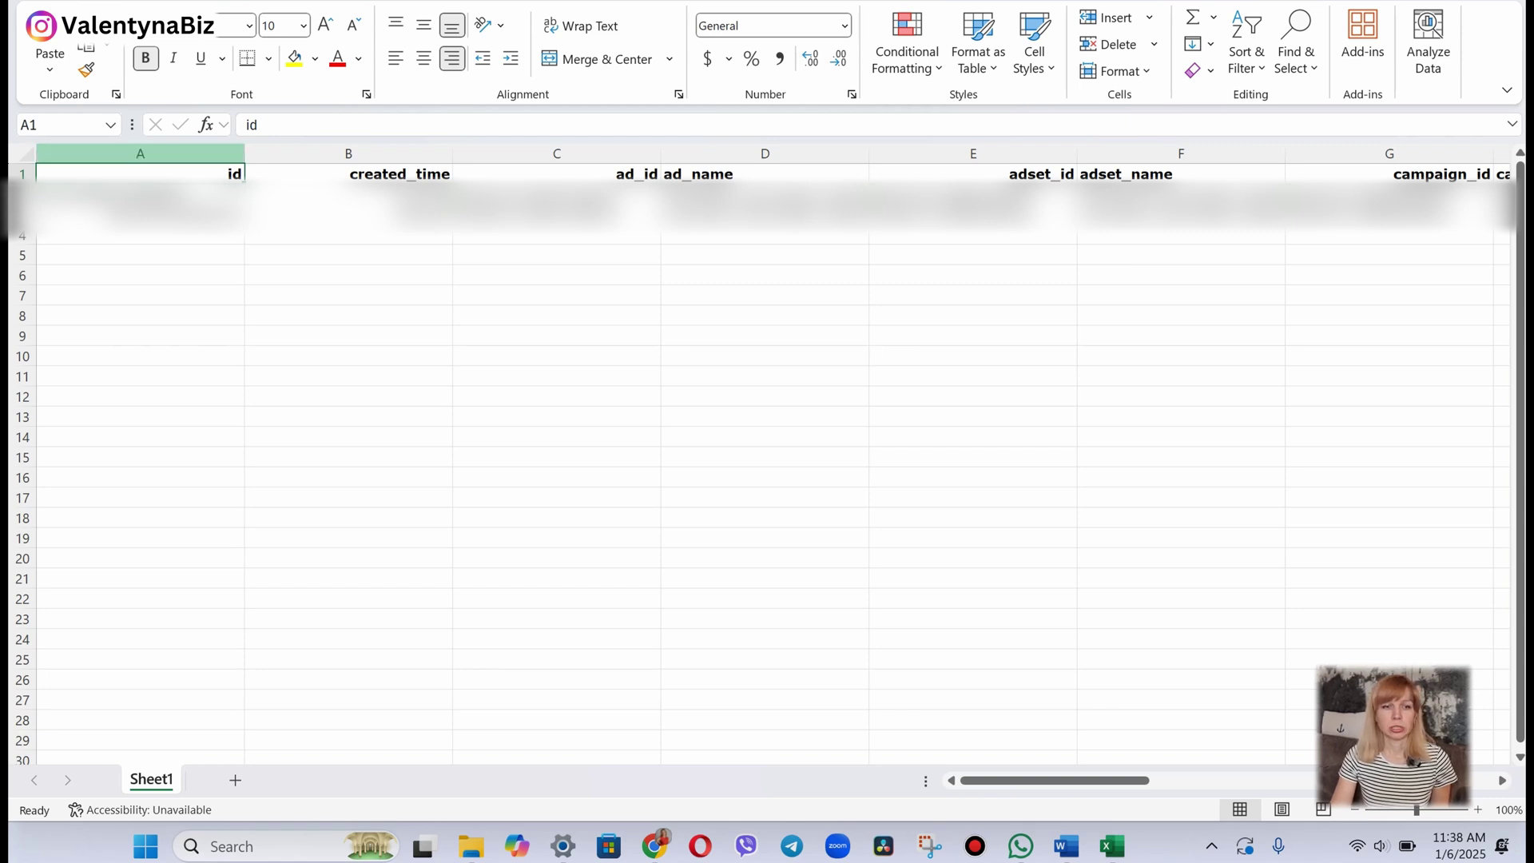
drag(140, 154, 1285, 154)
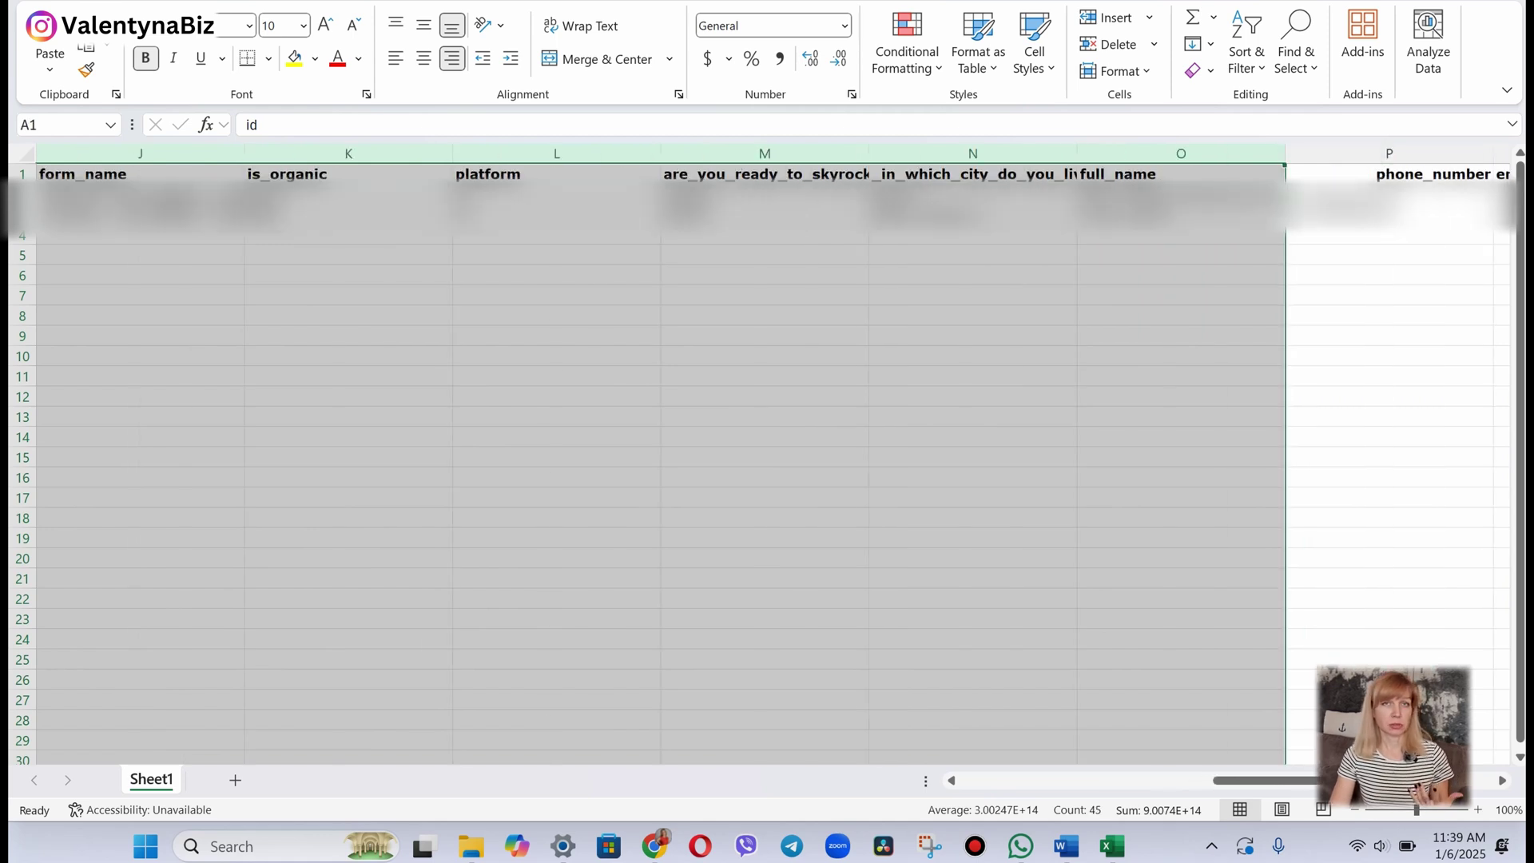
scroll(767, 456, right, 3)
click(917, 336)
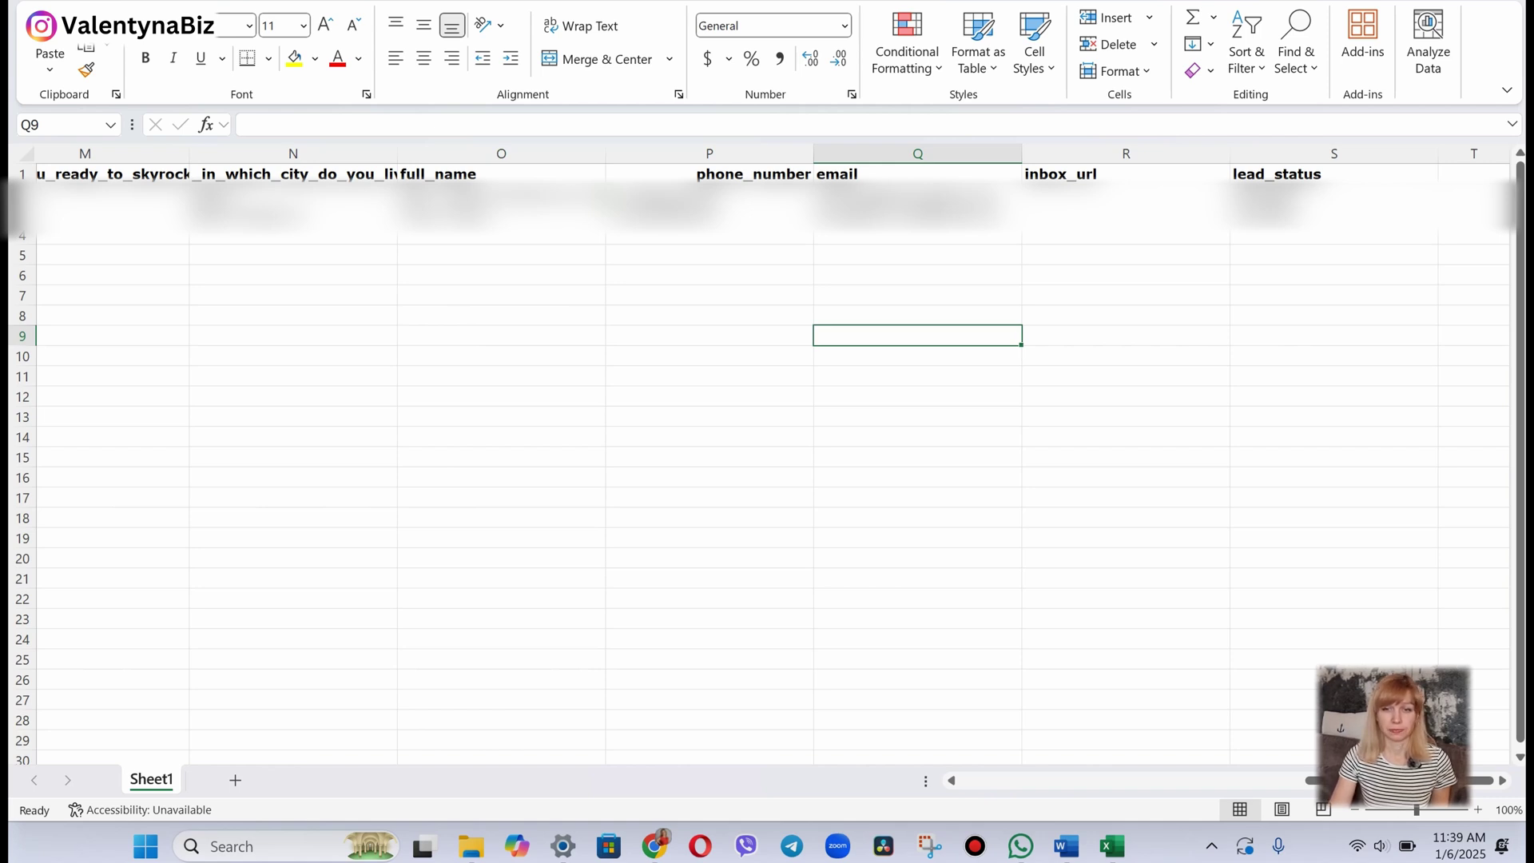
drag(501, 153, 1282, 154)
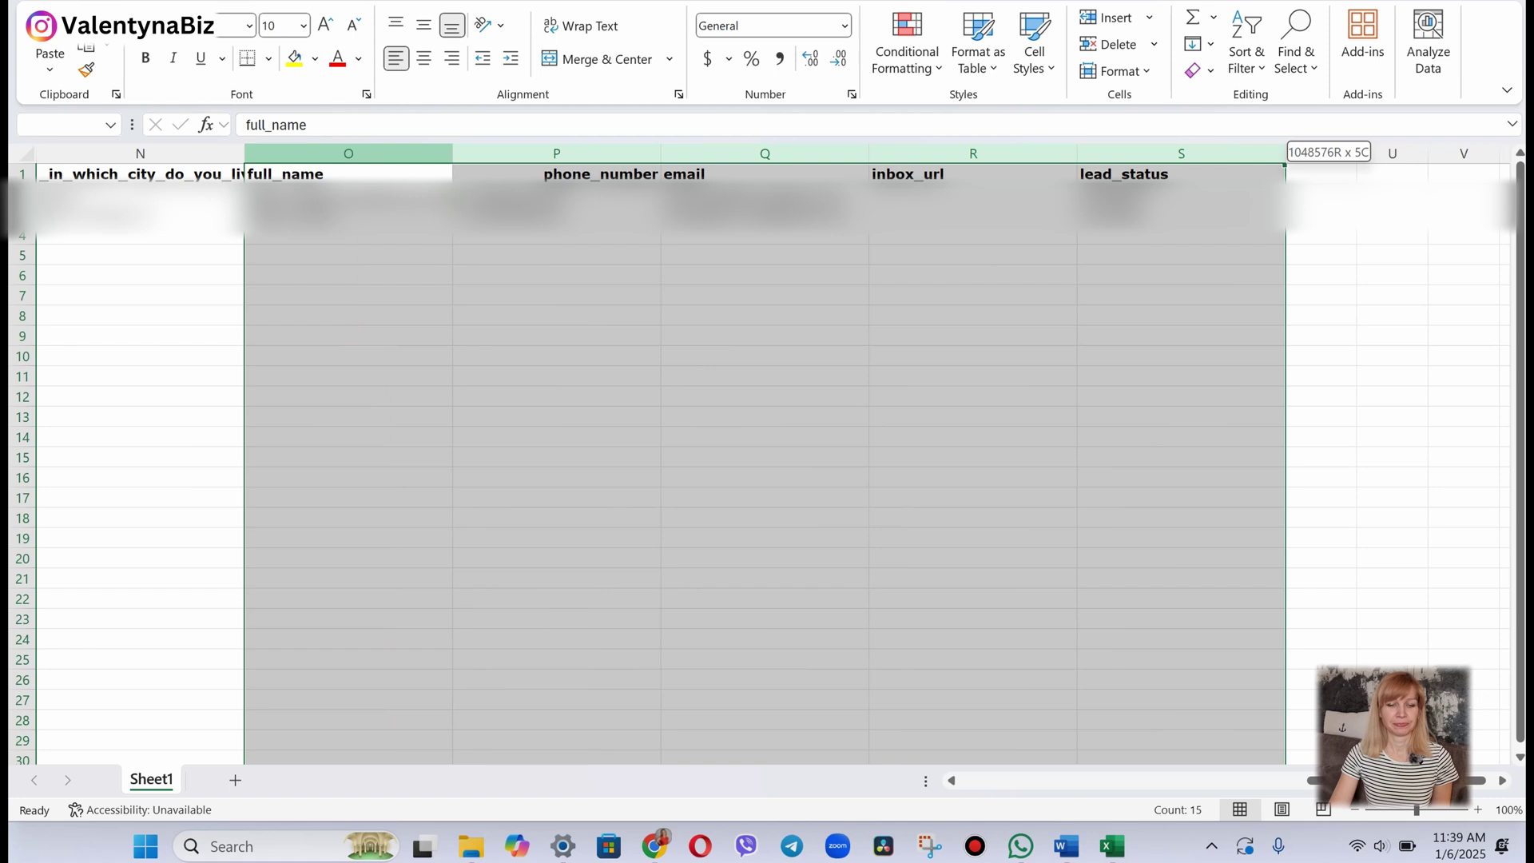
click(972, 295)
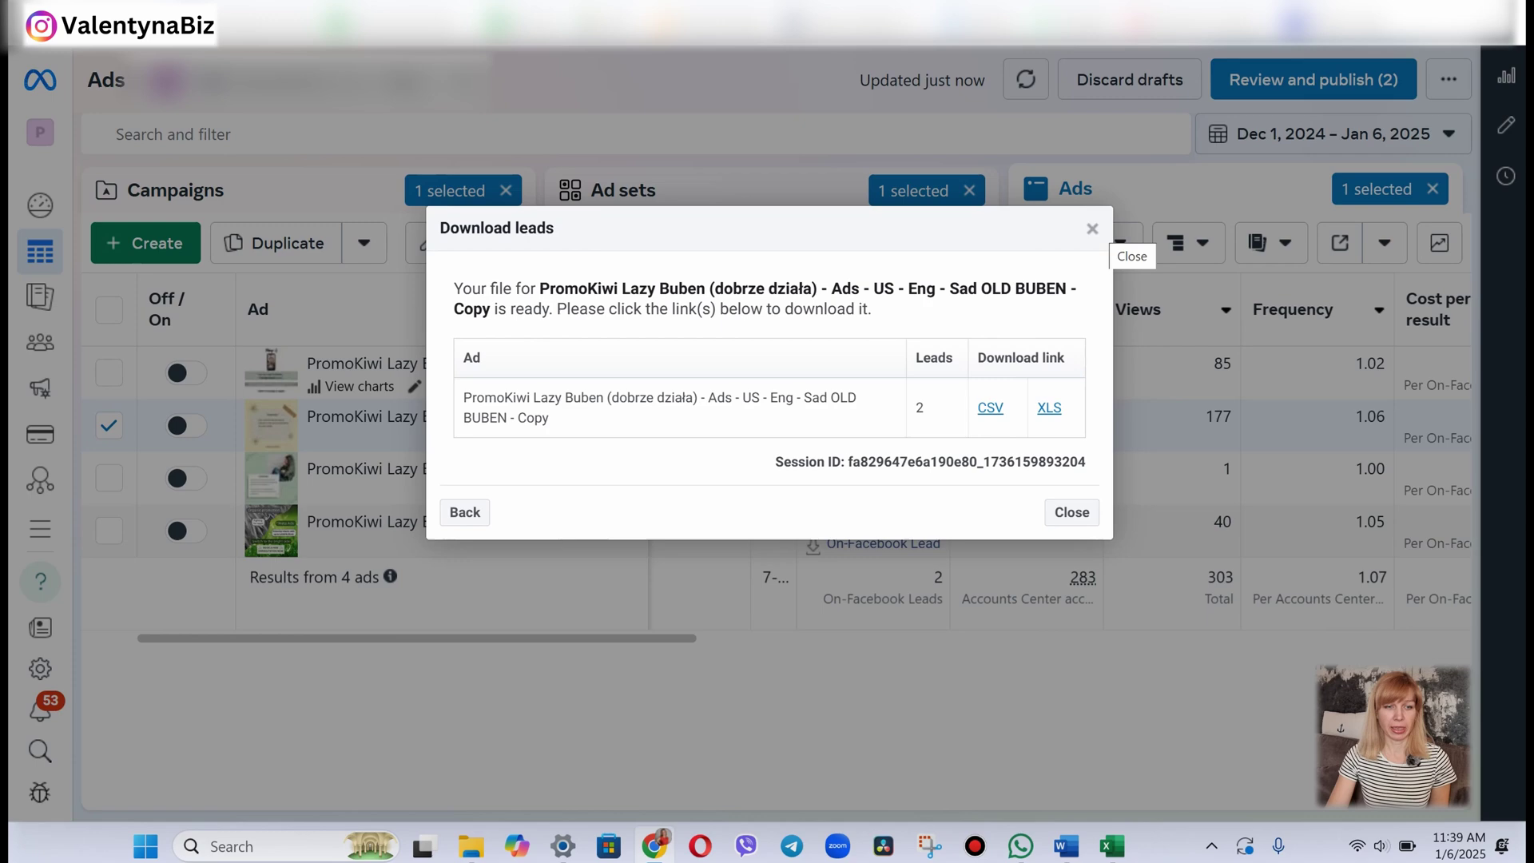
Step: Close the Download leads dialog and drill back from Campaigns through the ad set to the four ads
click(1091, 228)
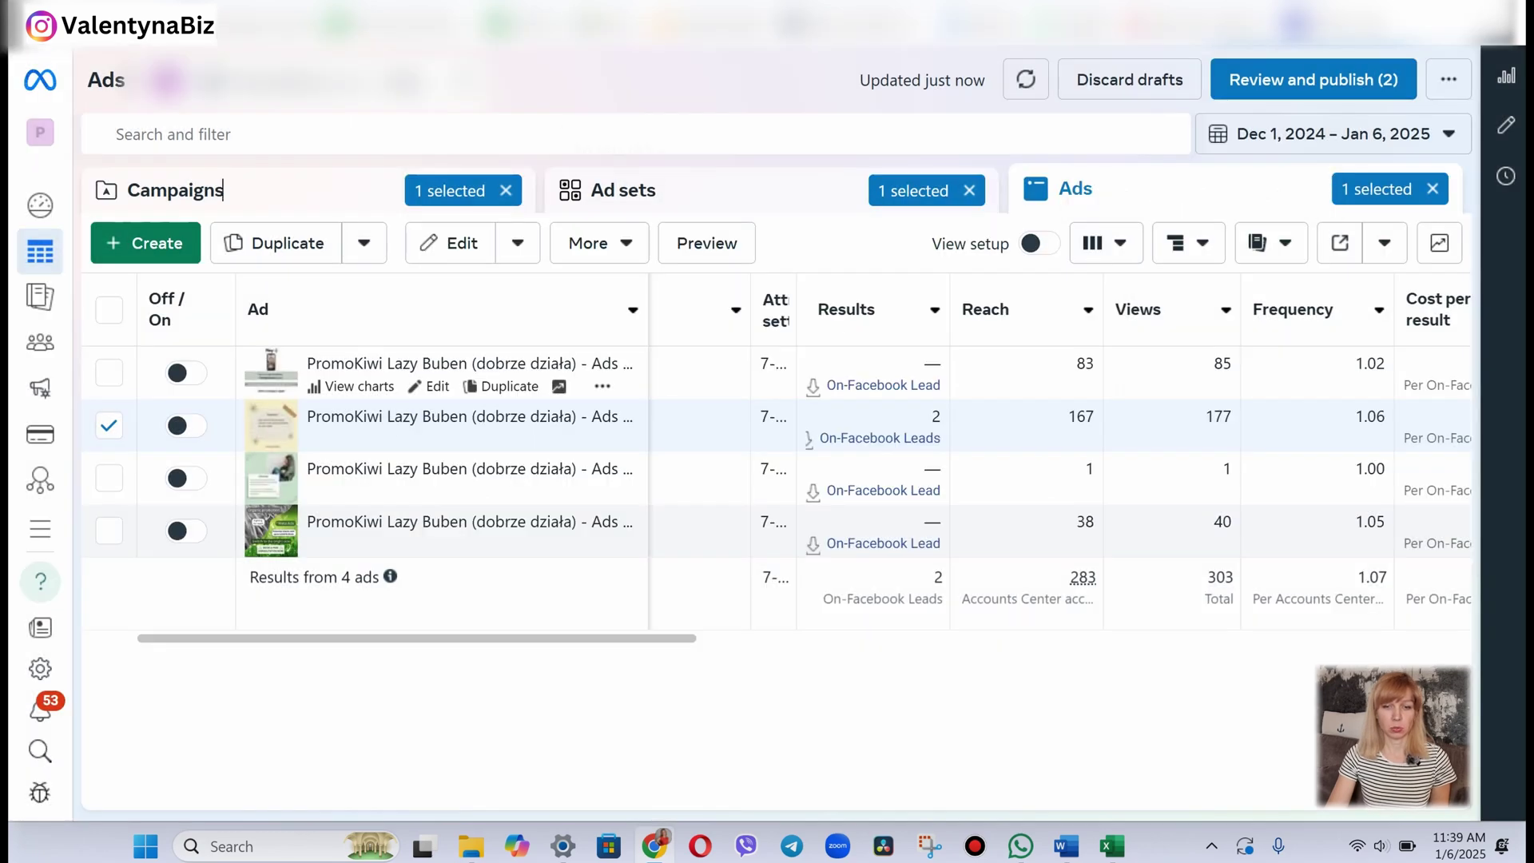
click(227, 189)
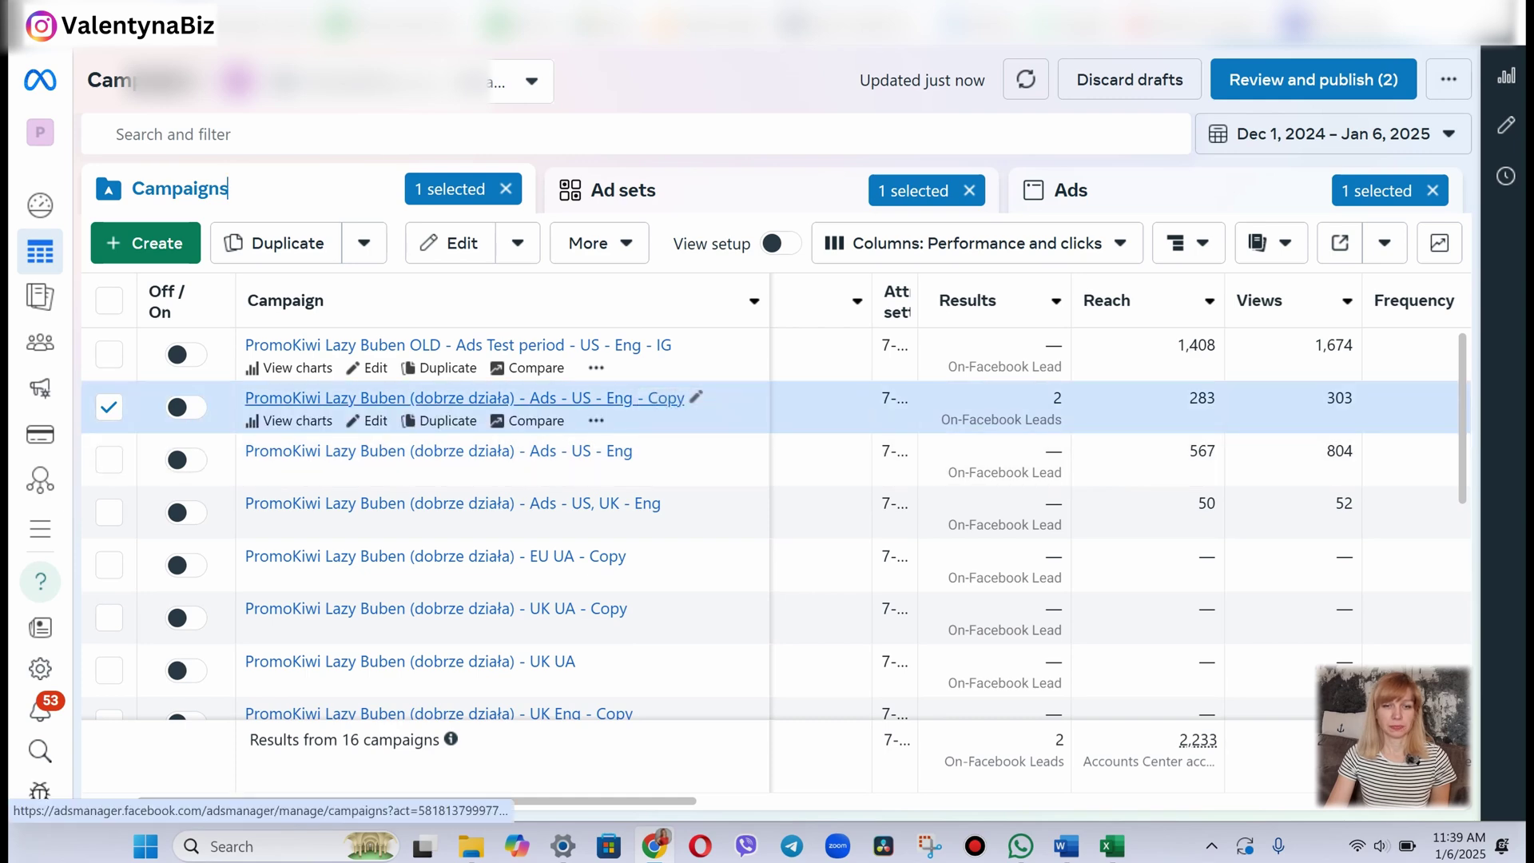
click(468, 396)
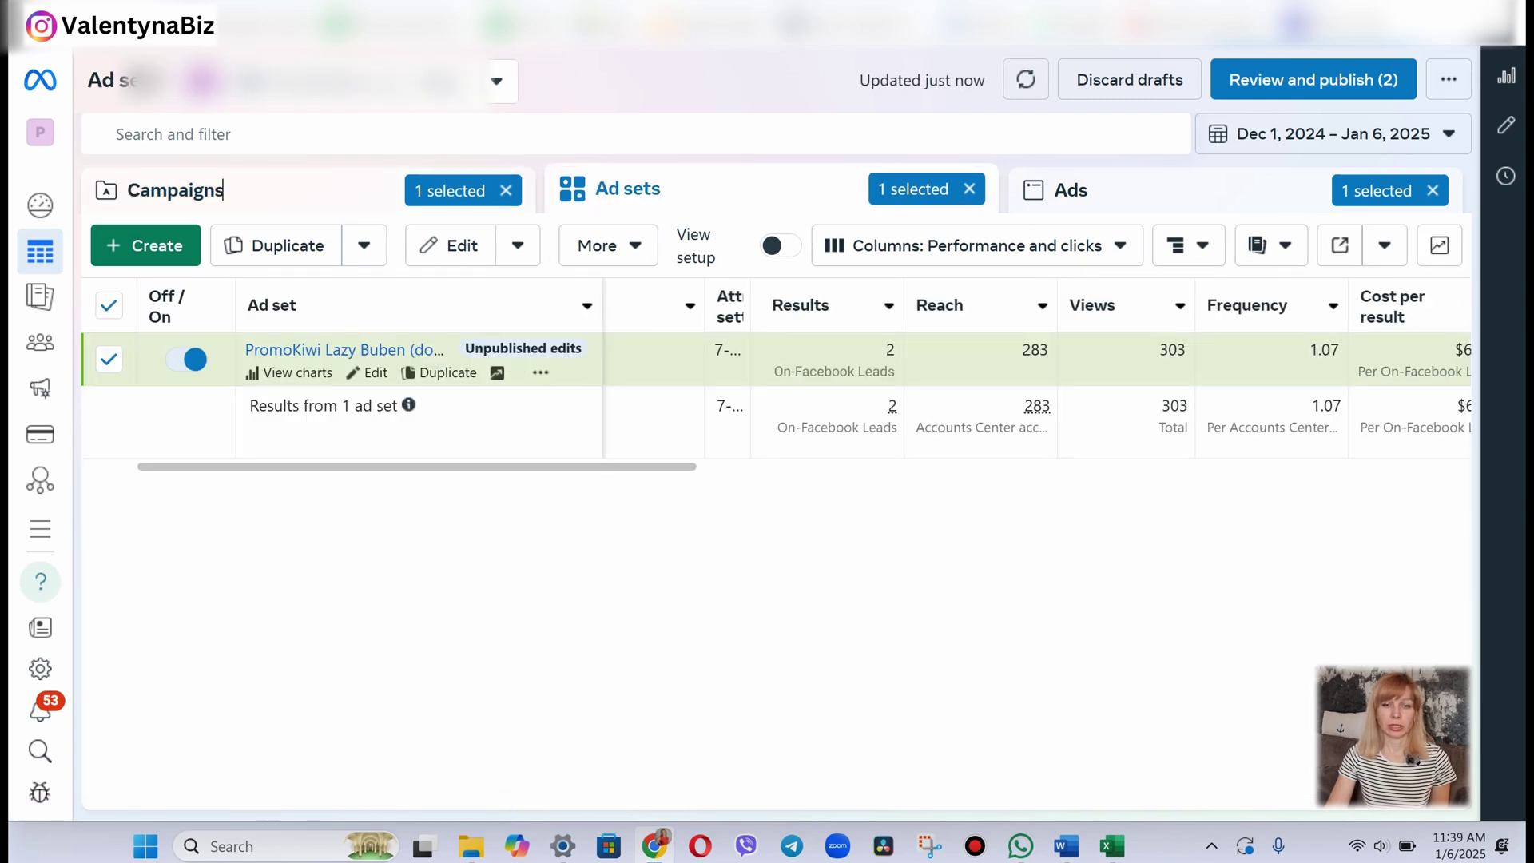
click(344, 349)
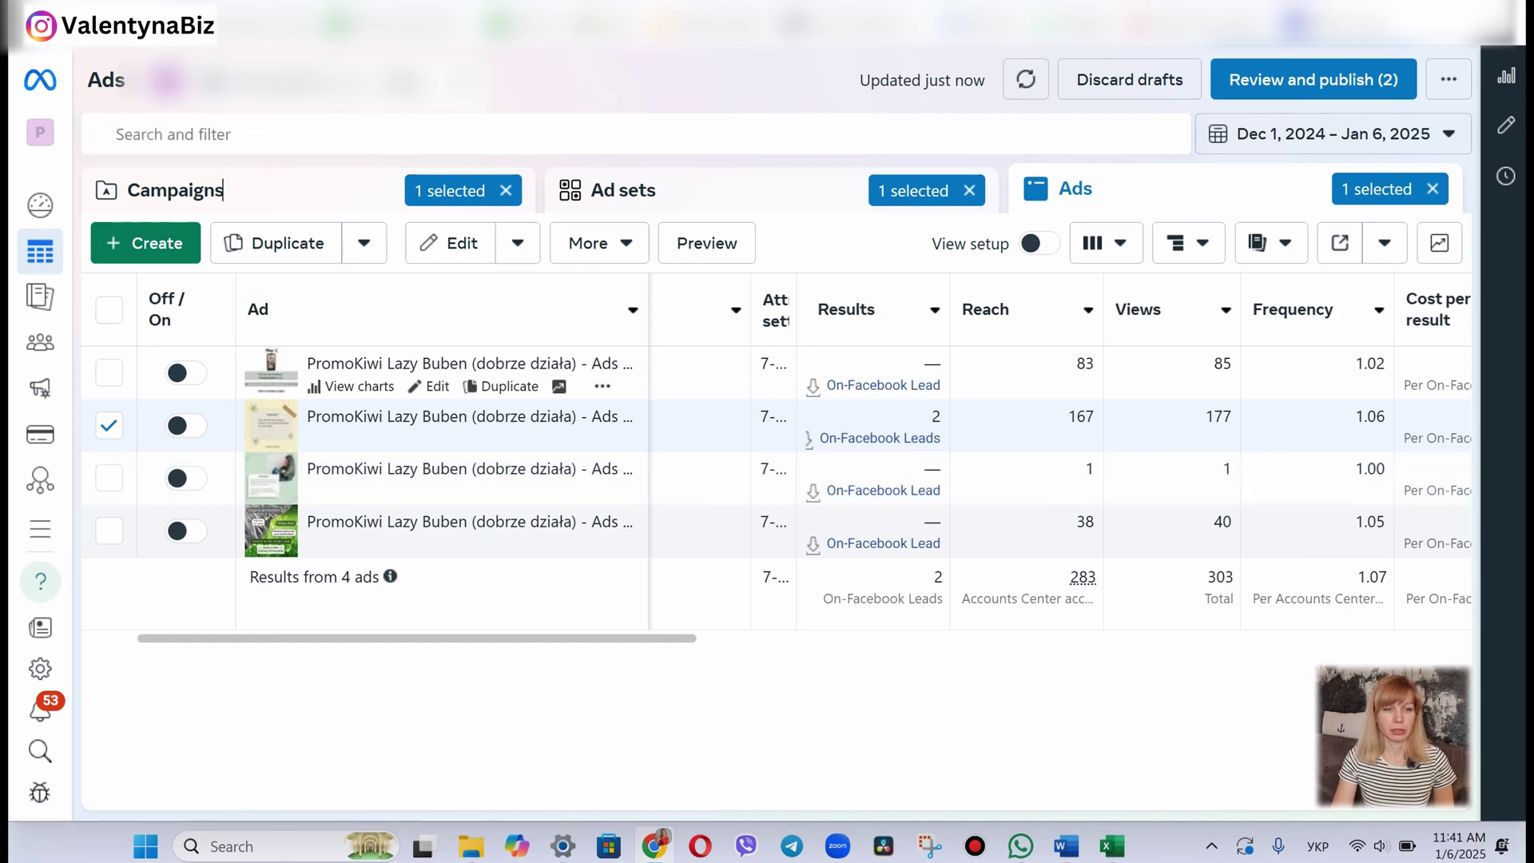
Step: Leave the ads table for the campaigns list and head to the PromoKiwi Facebook page's manage view
click(223, 189)
click(108, 353)
click(107, 407)
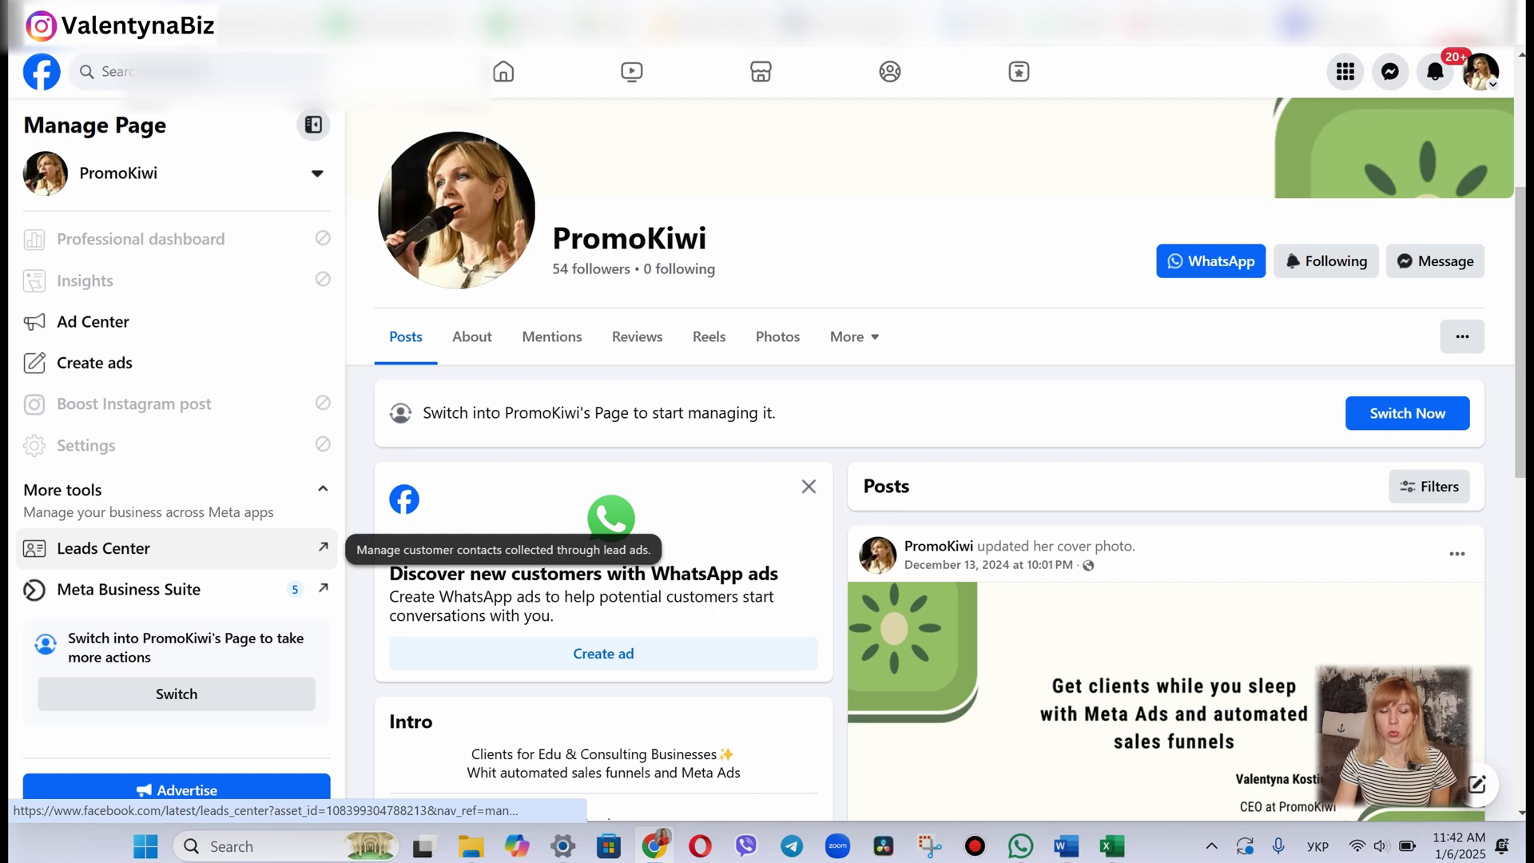
Step: Enter Leads Center from the page sidebar and view the first two leads' details
click(108, 547)
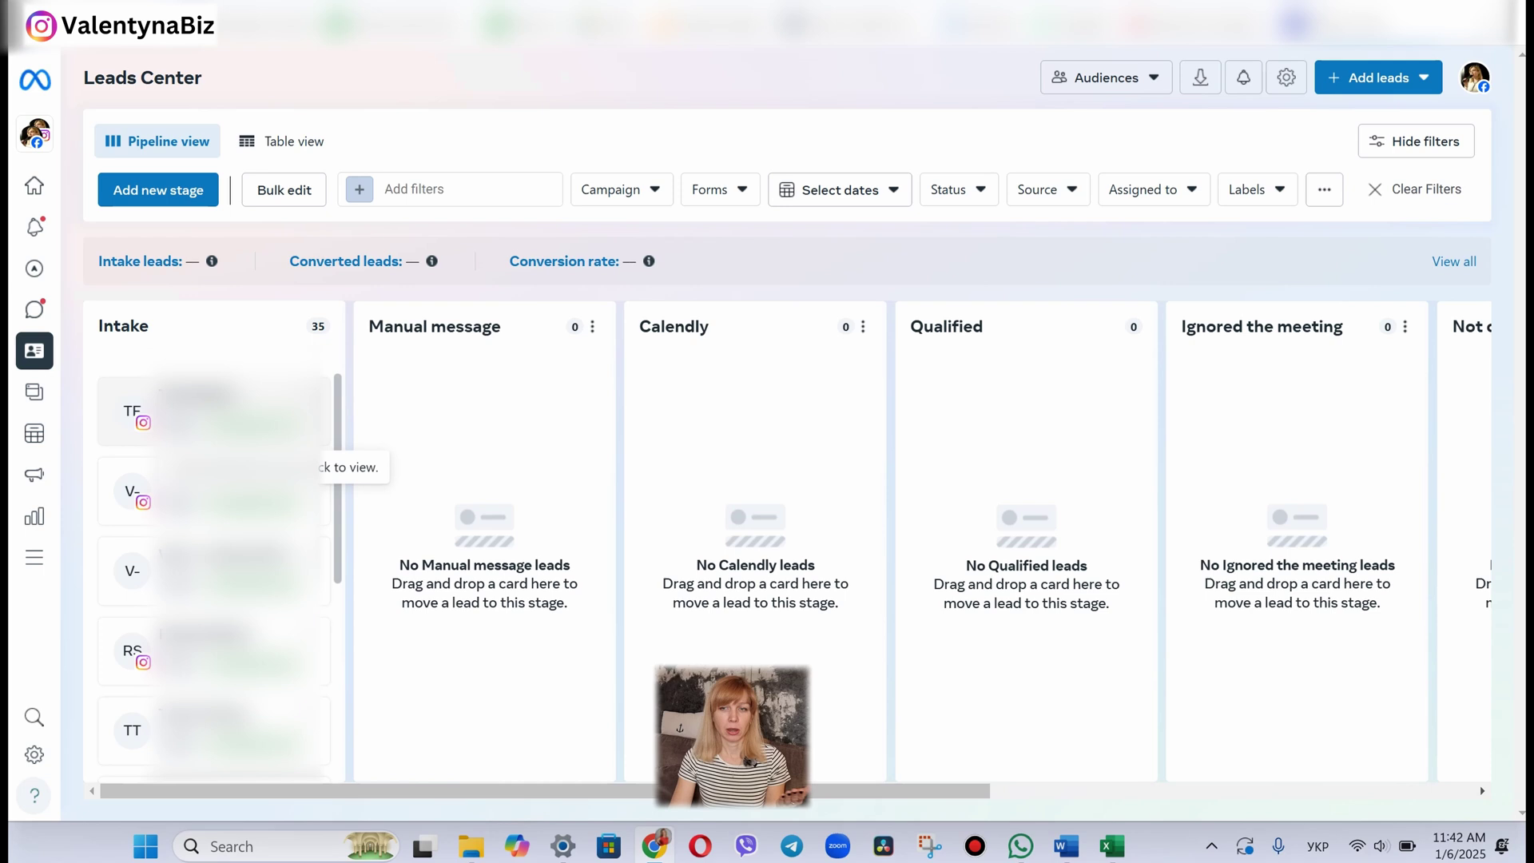
click(216, 414)
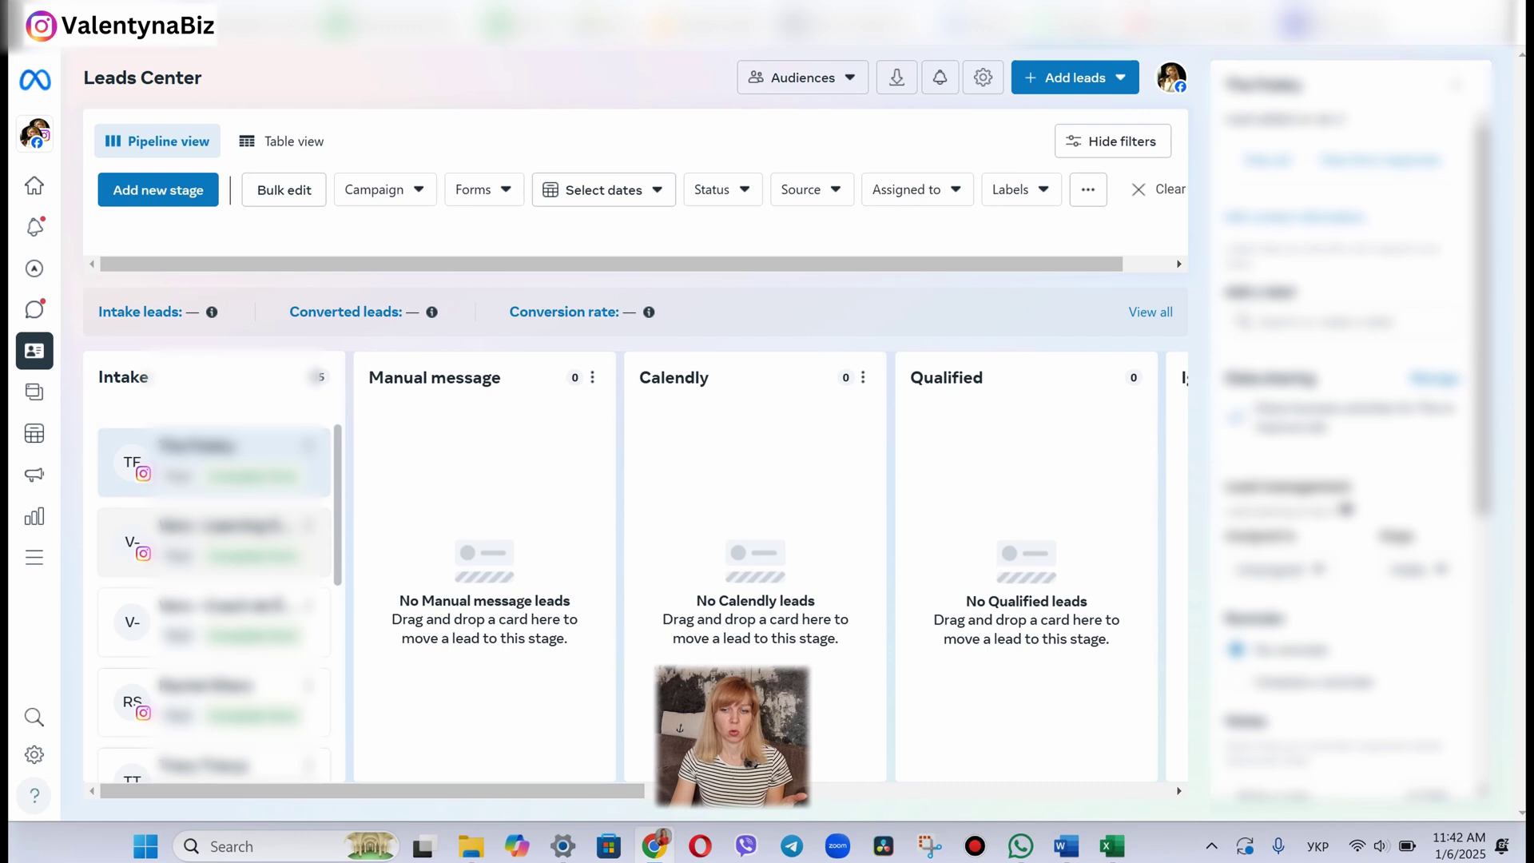
click(240, 539)
scroll(1354, 479, down, 2)
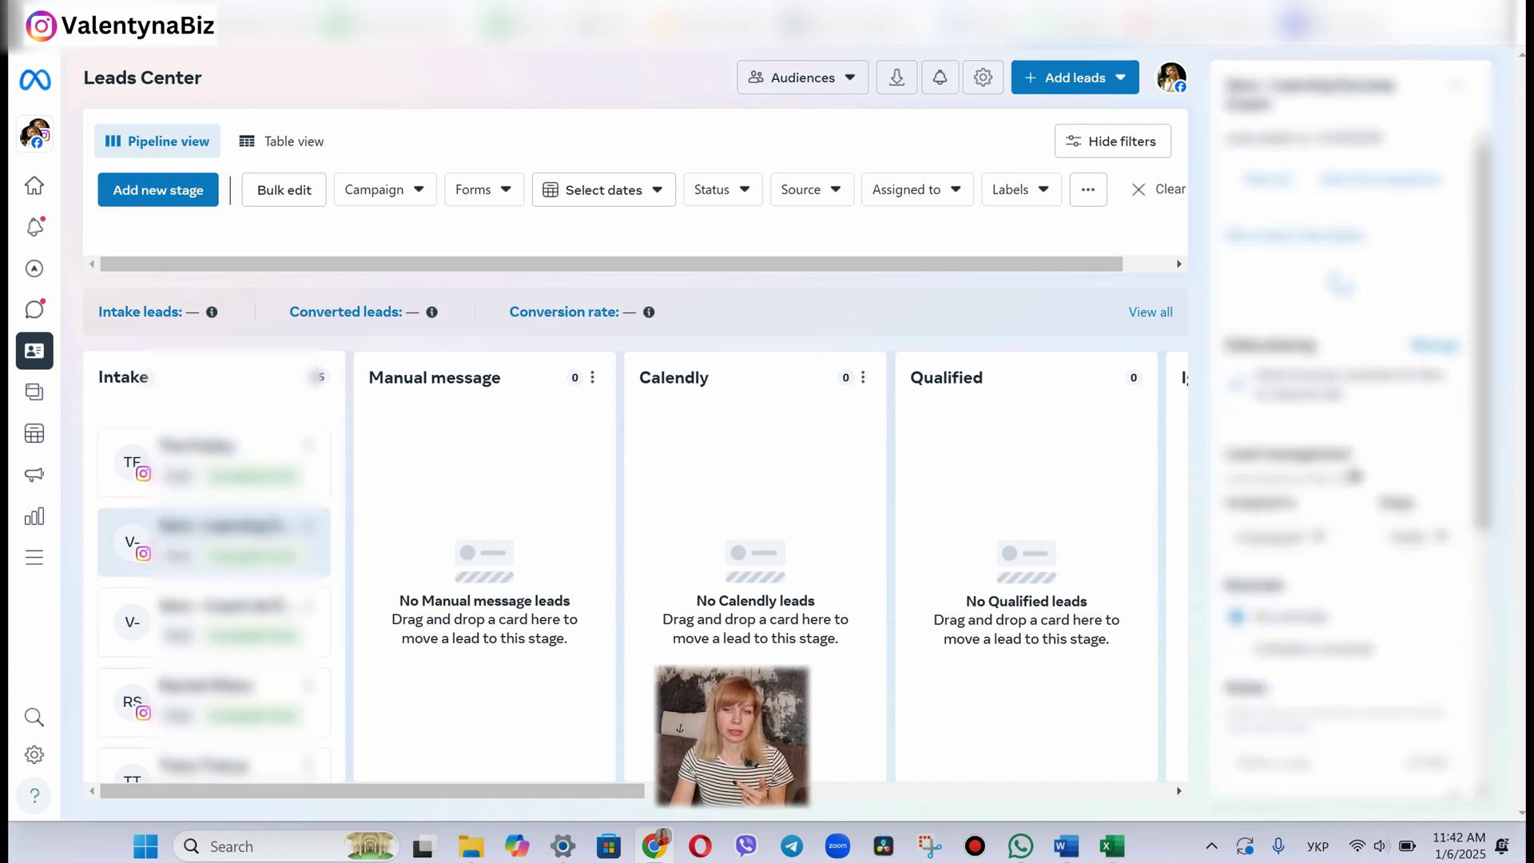
scroll(1354, 479, down, 1)
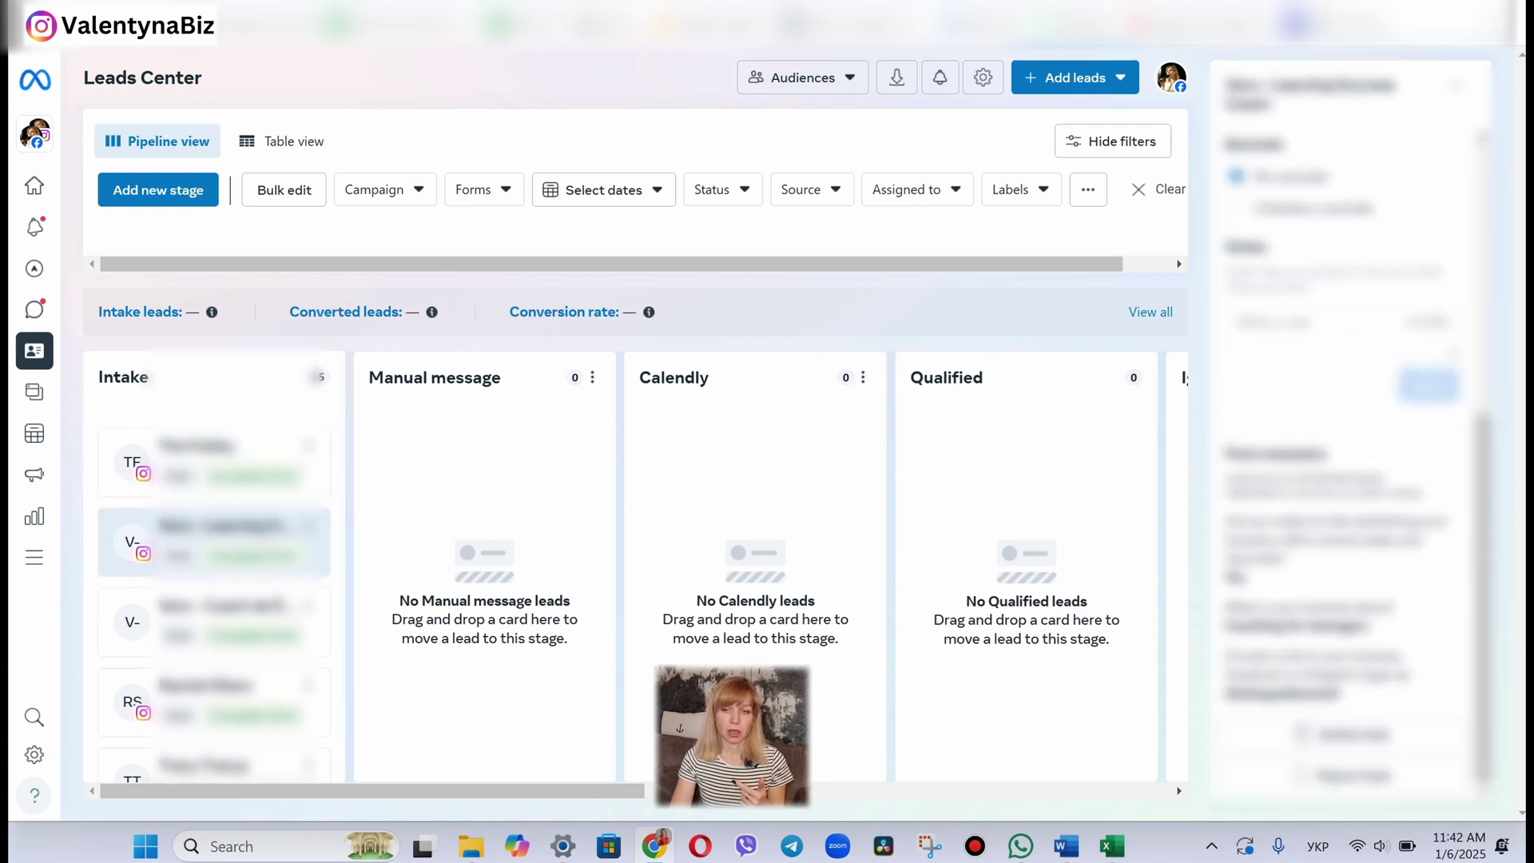
scroll(1354, 480, up, 2)
scroll(1354, 480, down, 1)
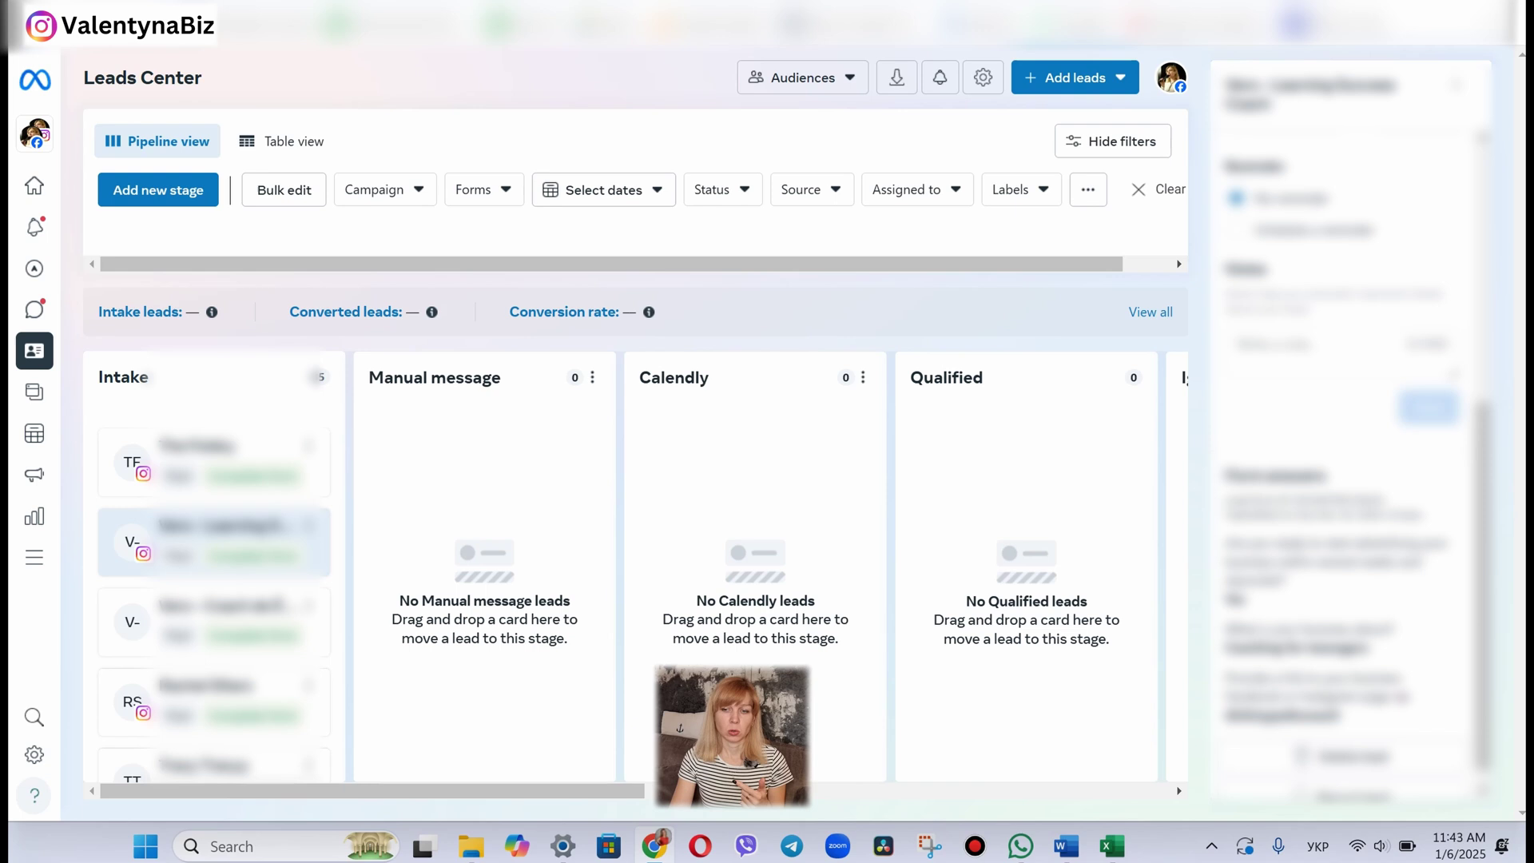
scroll(1354, 480, down, 1)
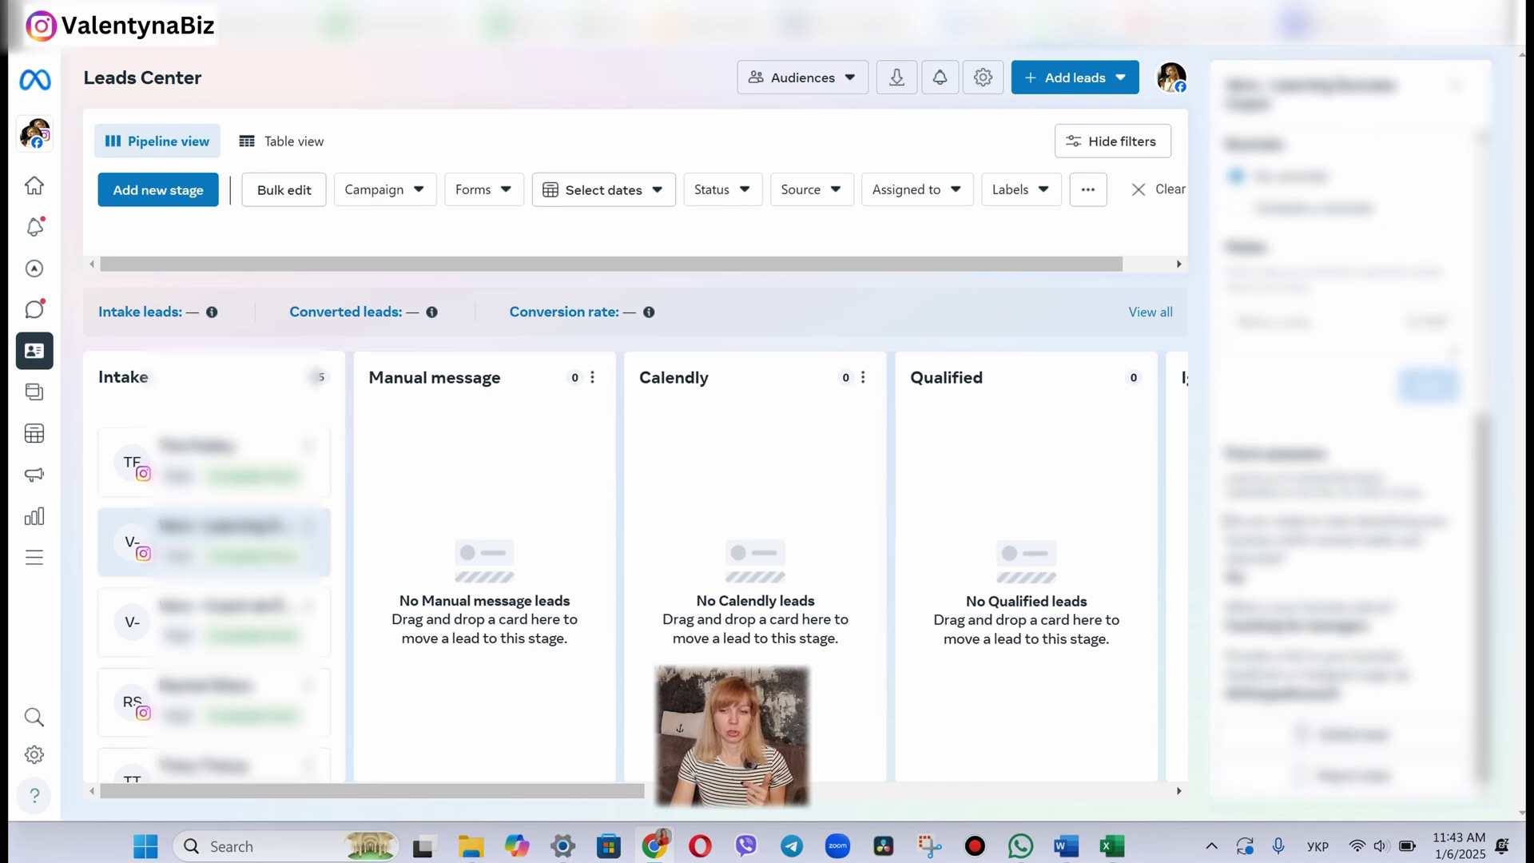
Step: Highlight the second lead's form answers in the details panel, then bring up the date range filter
mouse_move(1224, 515)
mouse_down()
mouse_move(1401, 635)
mouse_move(1342, 695)
mouse_up()
click(1342, 695)
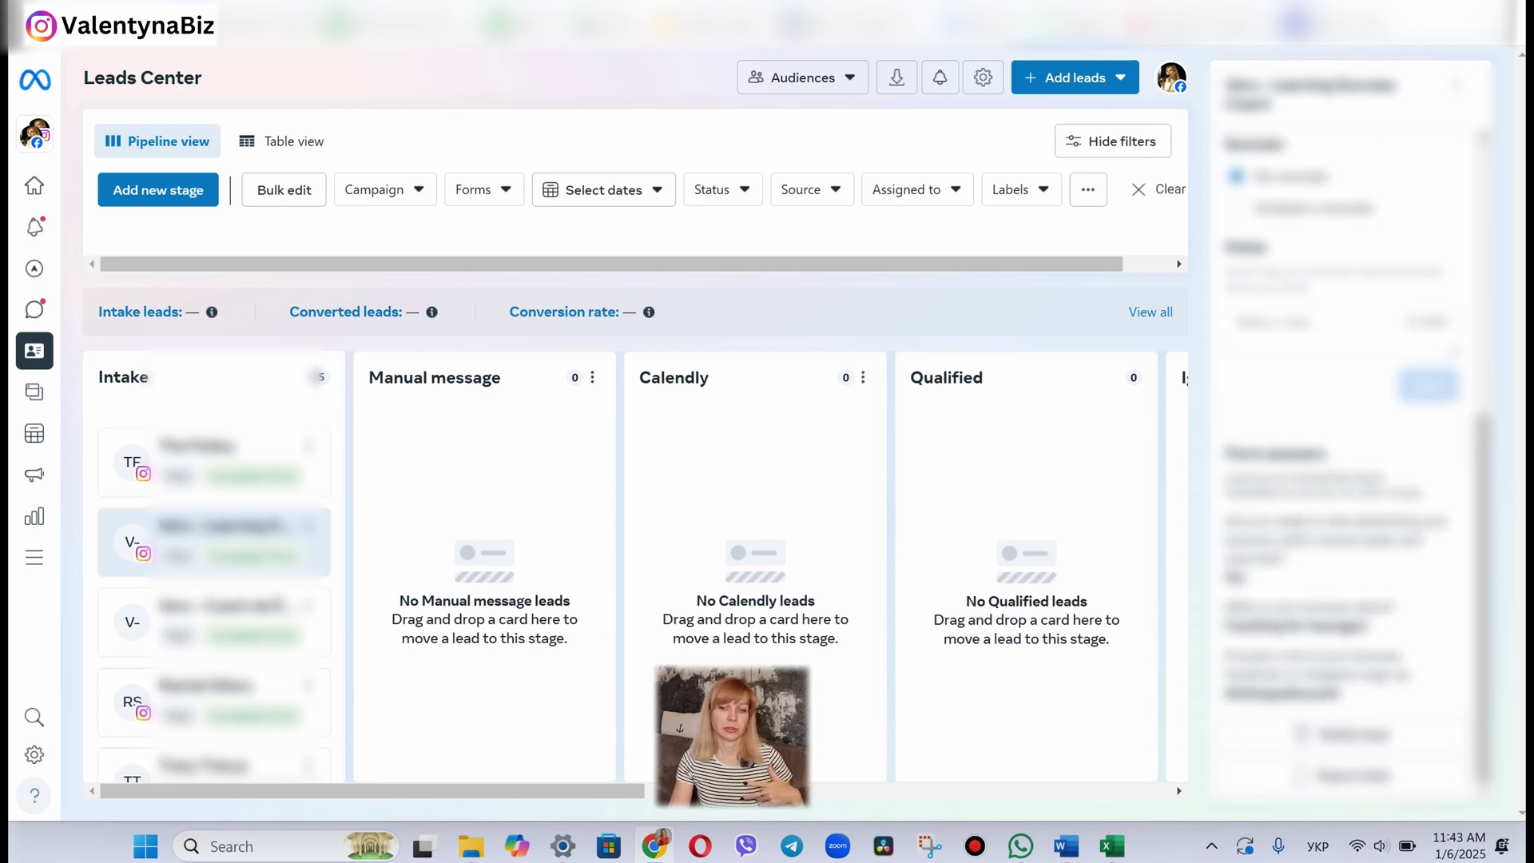
drag(1345, 693, 1222, 693)
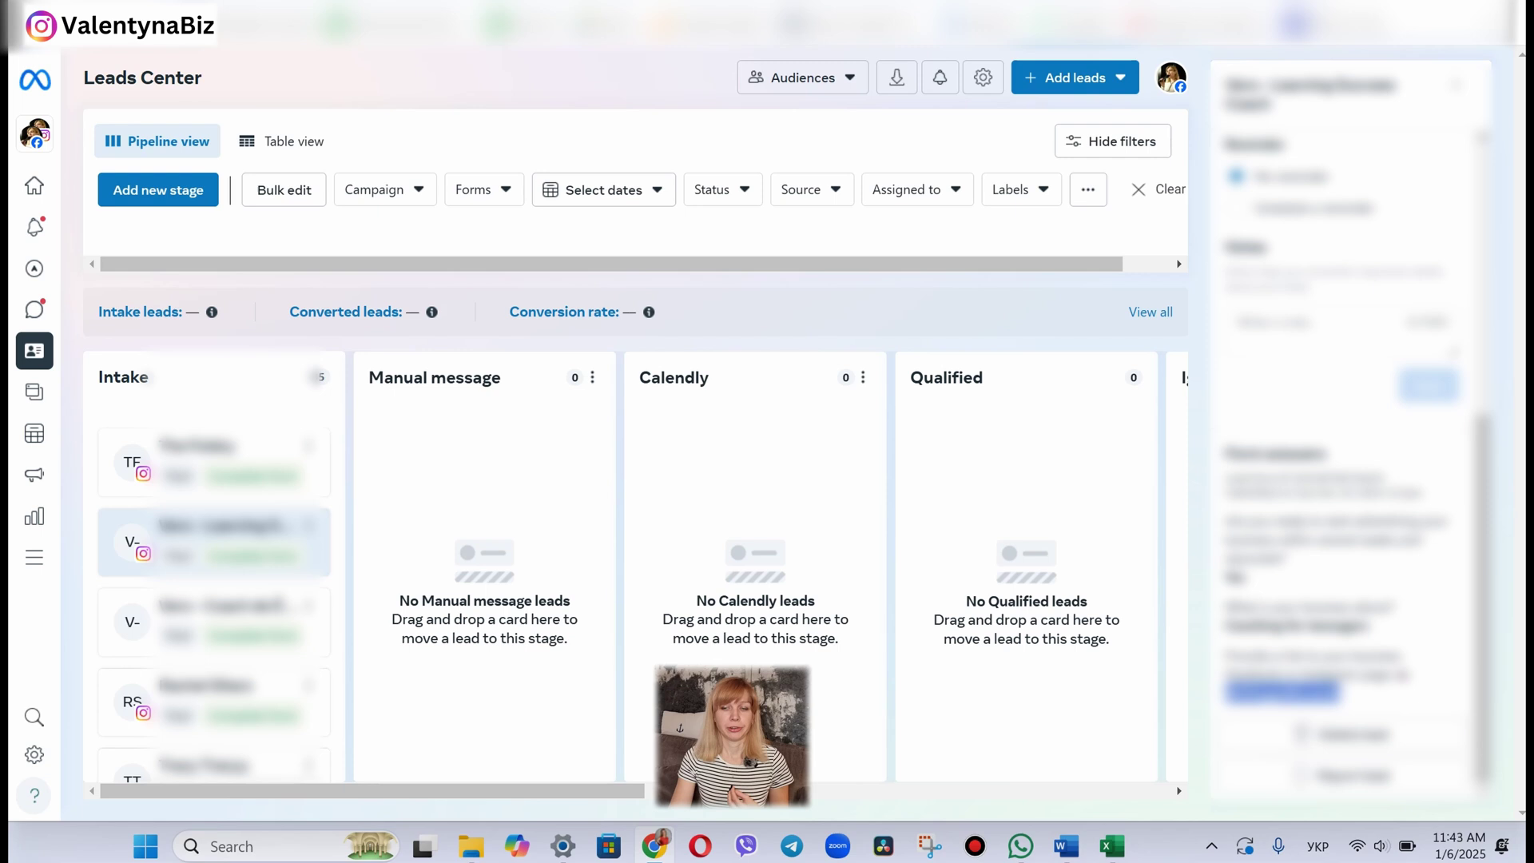
mouse_move(1342, 695)
mouse_down()
mouse_move(1246, 453)
mouse_move(1225, 453)
mouse_up()
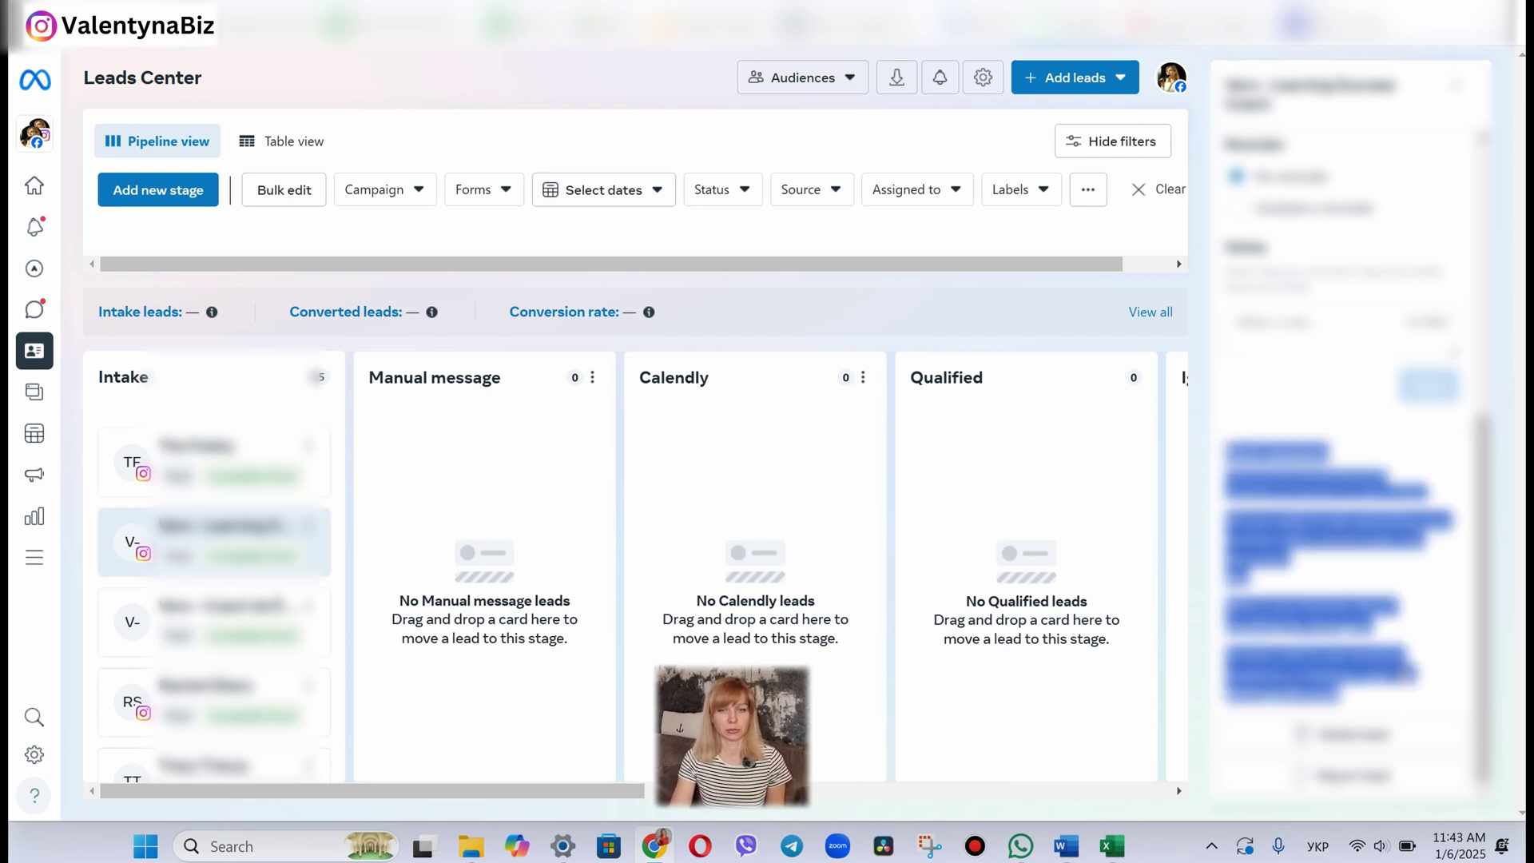
scroll(1342, 480, up, 1)
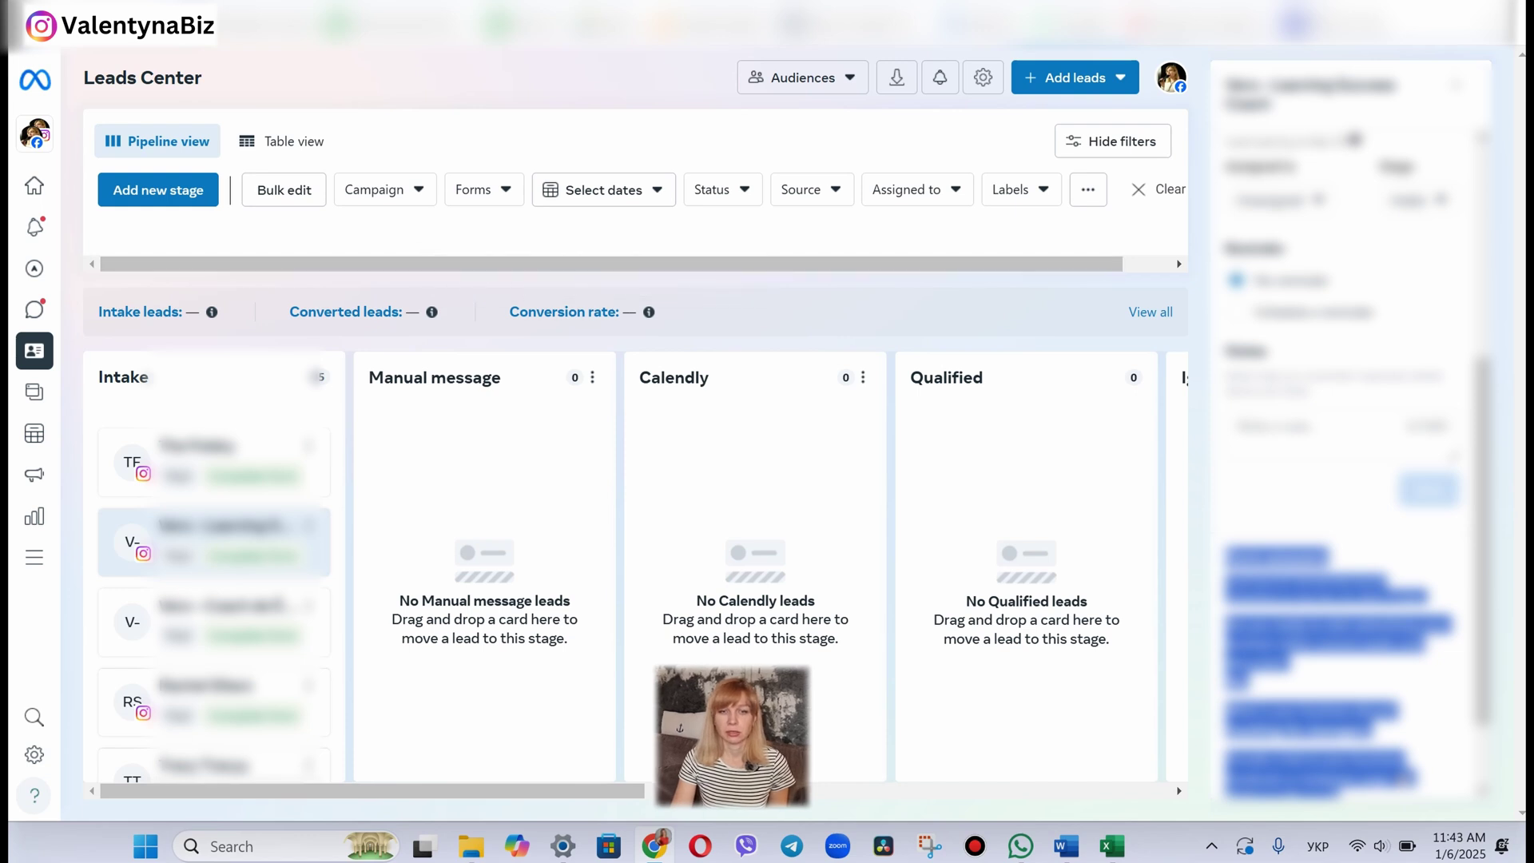
click(360, 240)
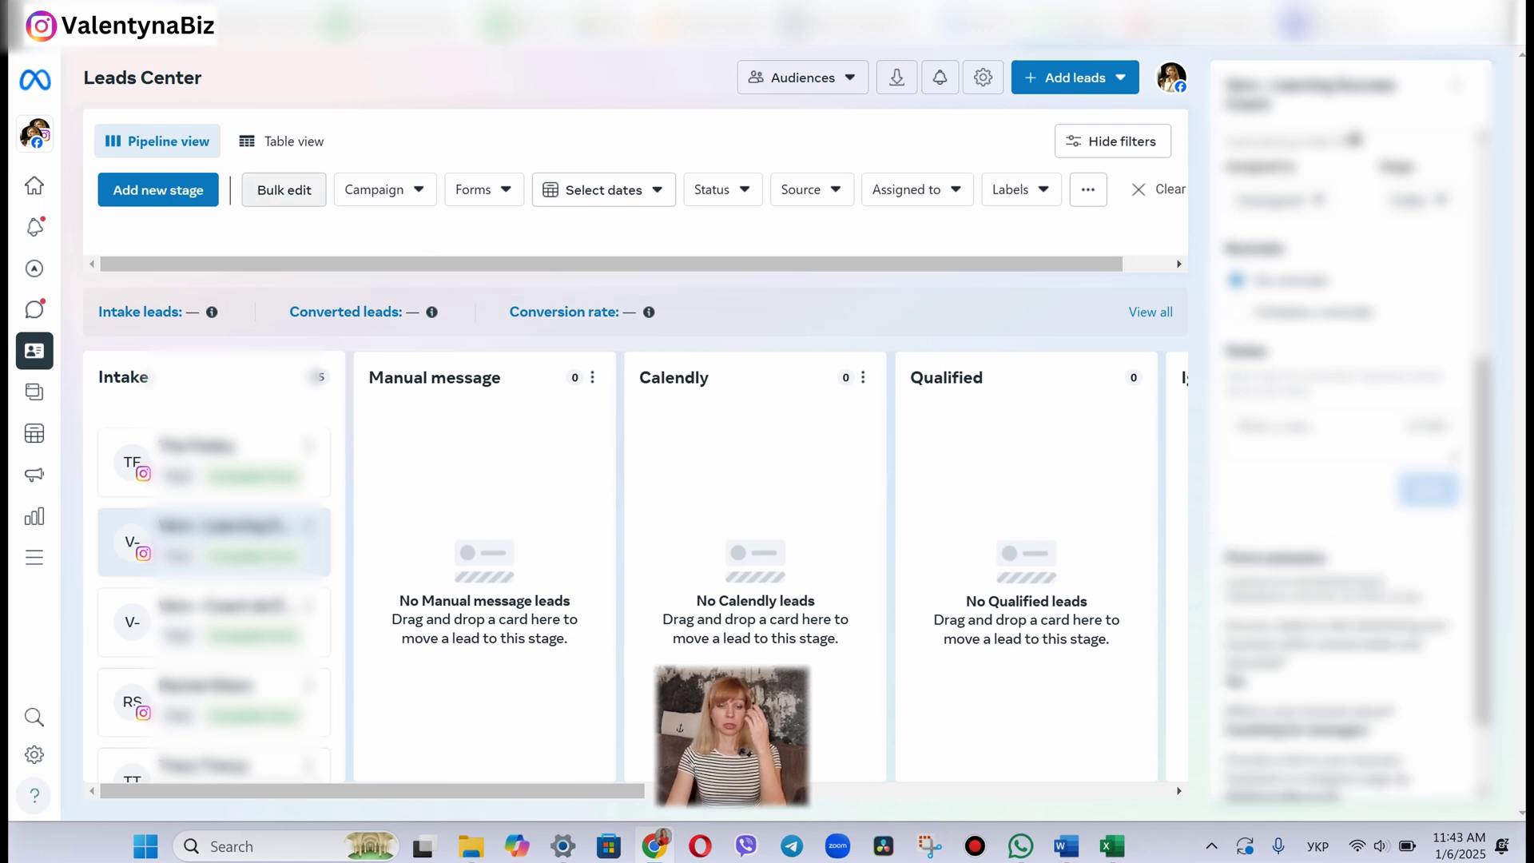
click(604, 190)
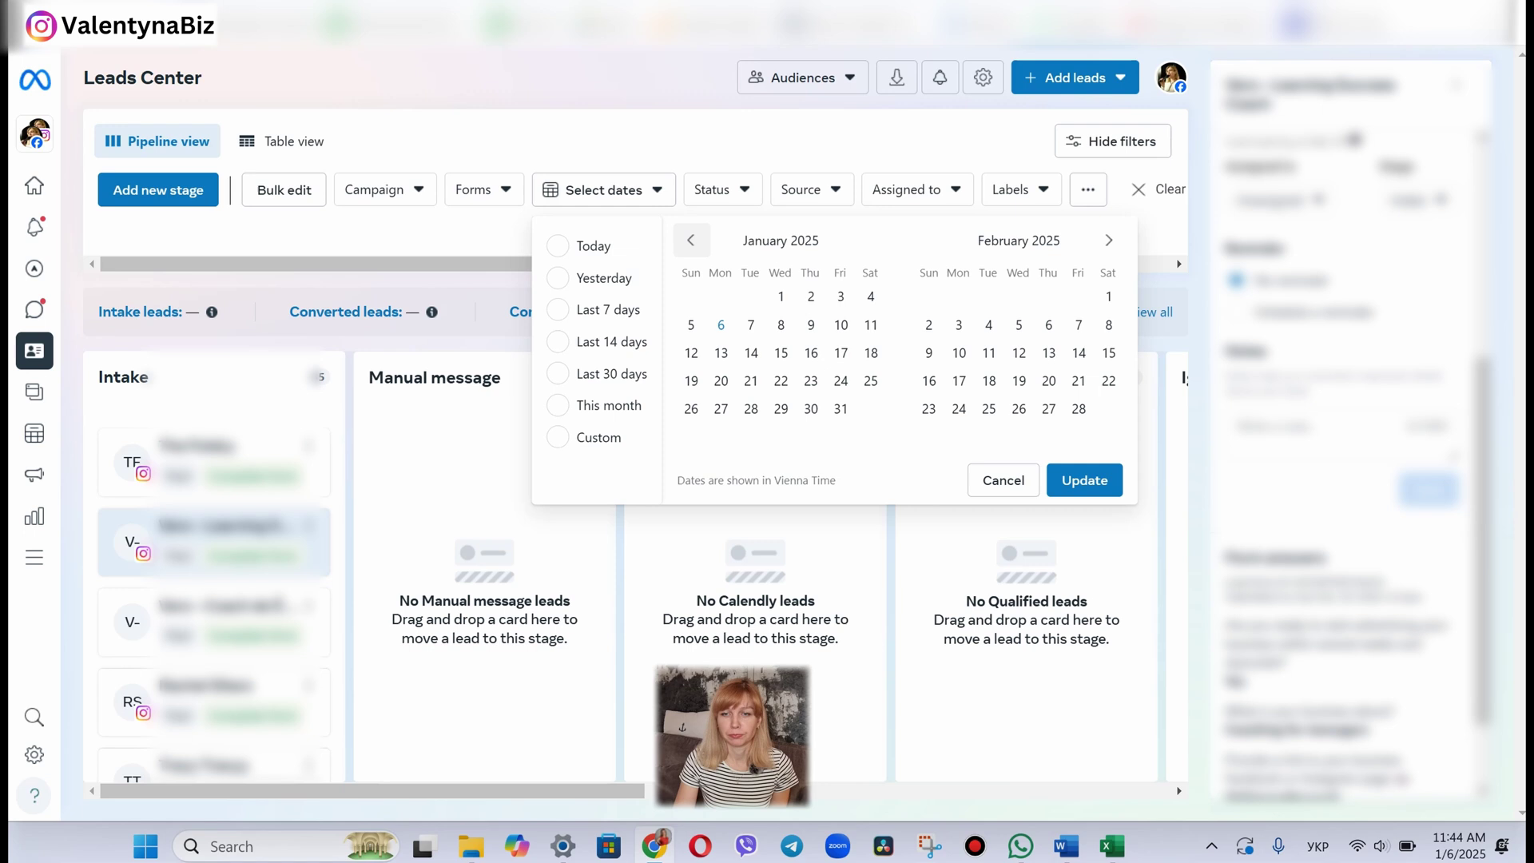
Step: Set a custom range from Dec 1, 2024 to Jan 6, 2025 and download the filtered leads as a CSV
click(690, 240)
click(691, 296)
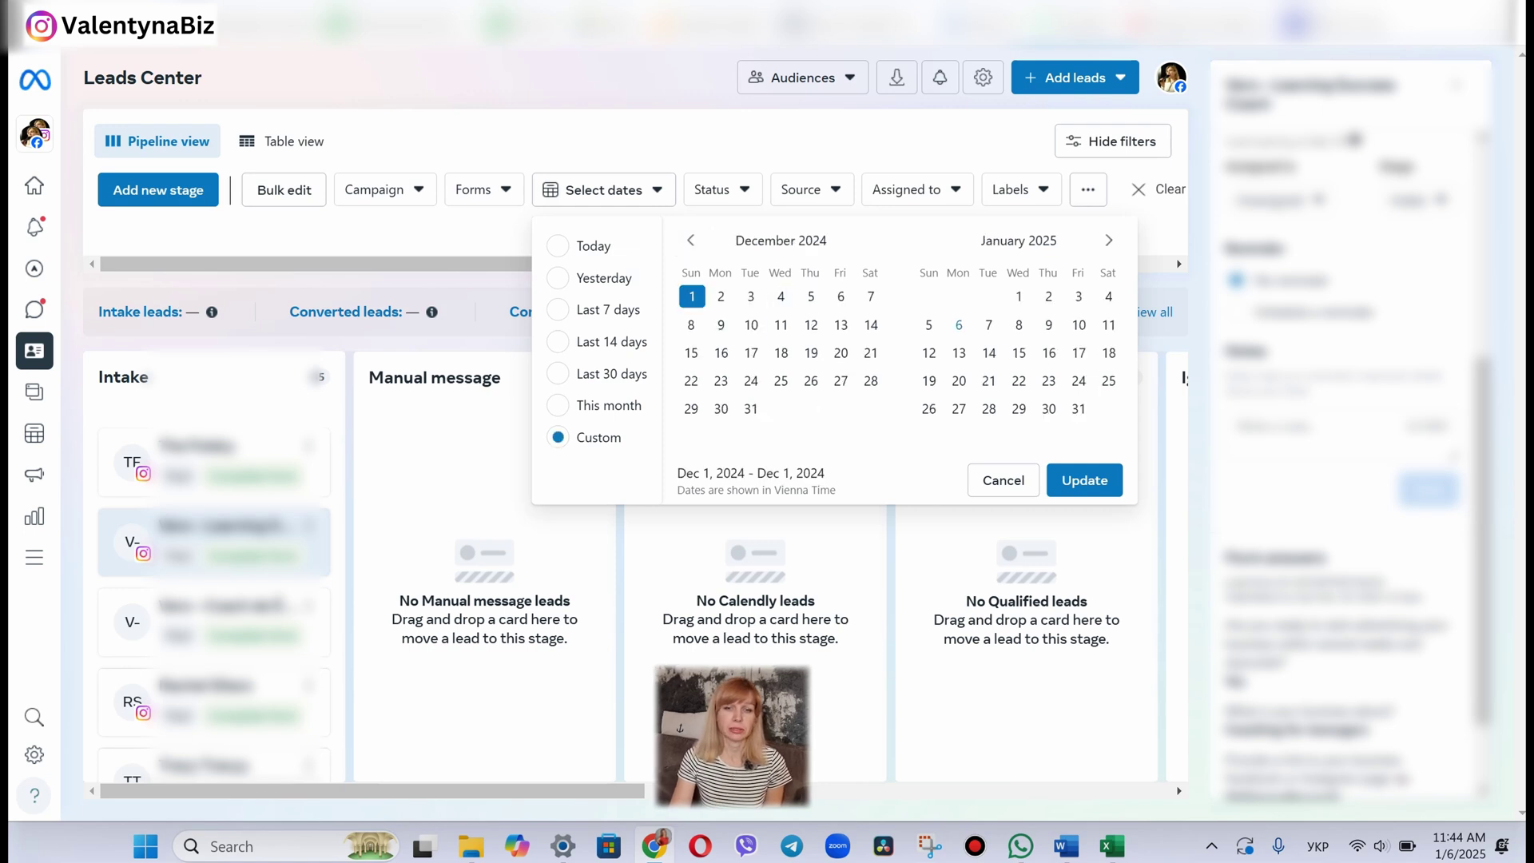
click(1109, 240)
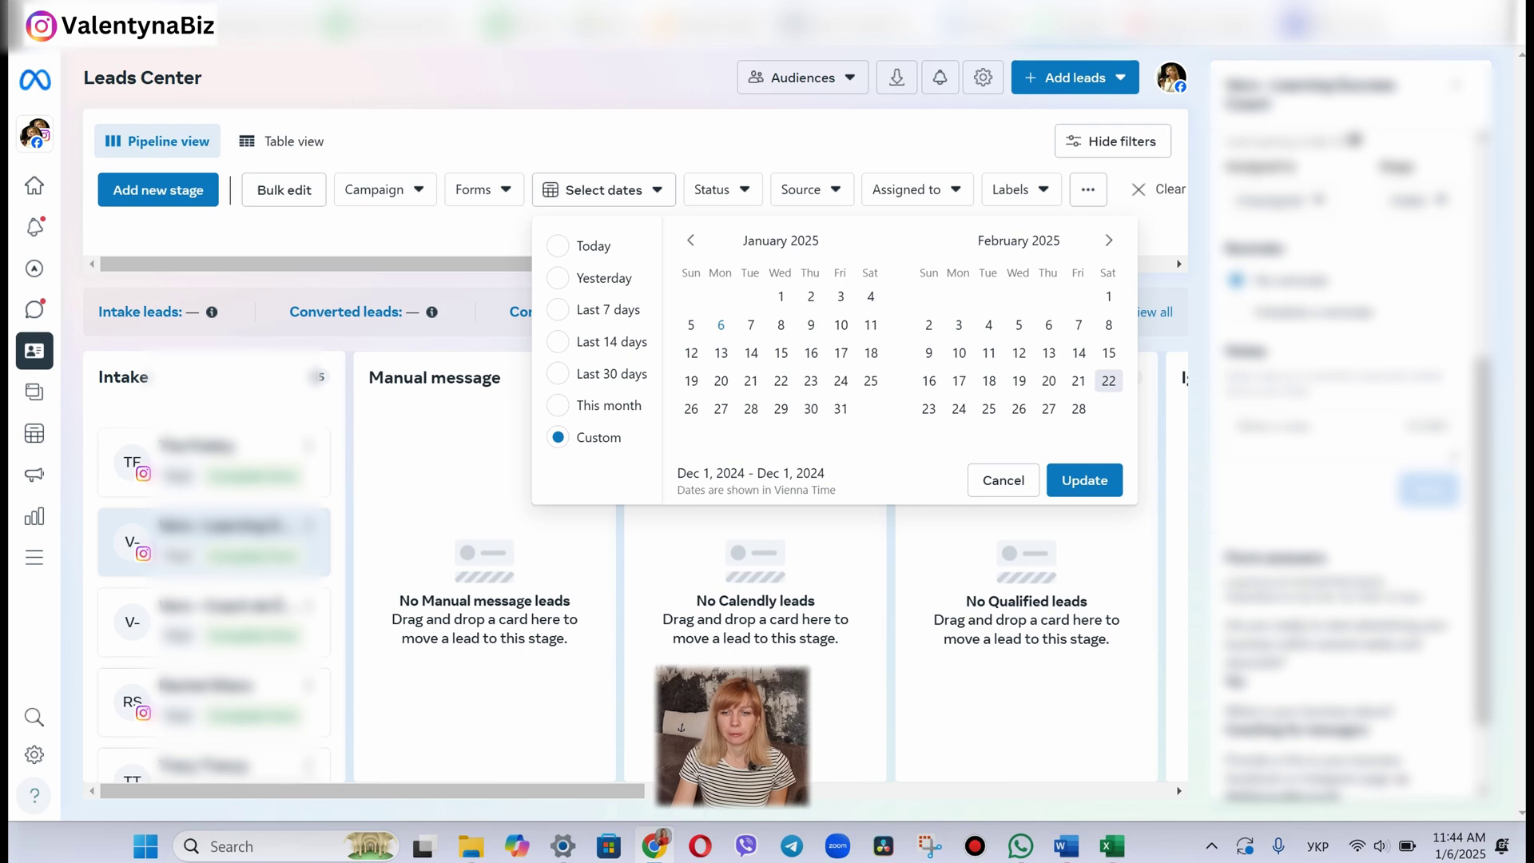
key(Escape)
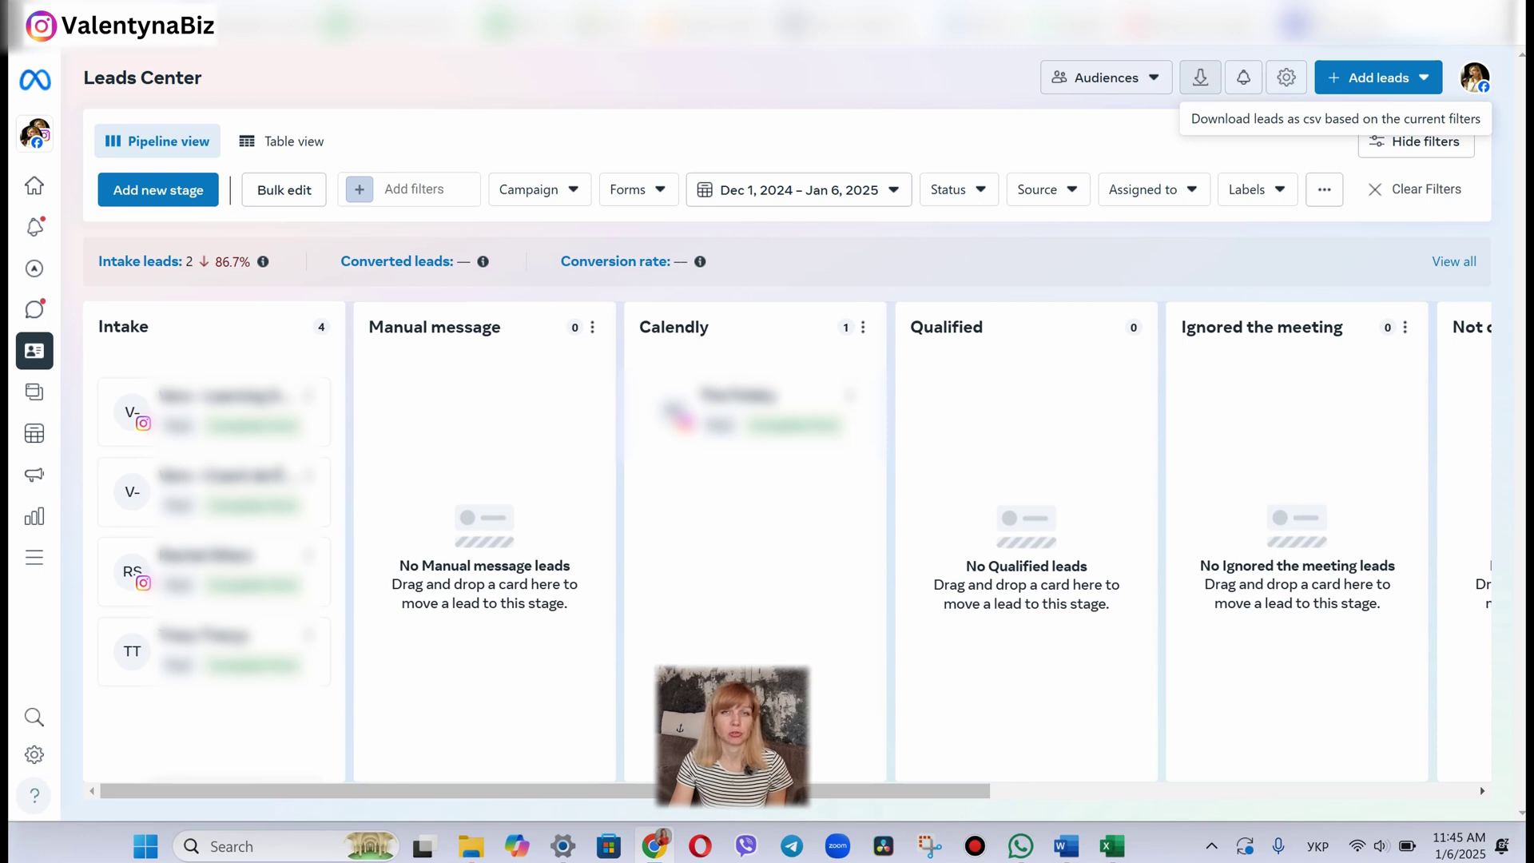
click(1199, 77)
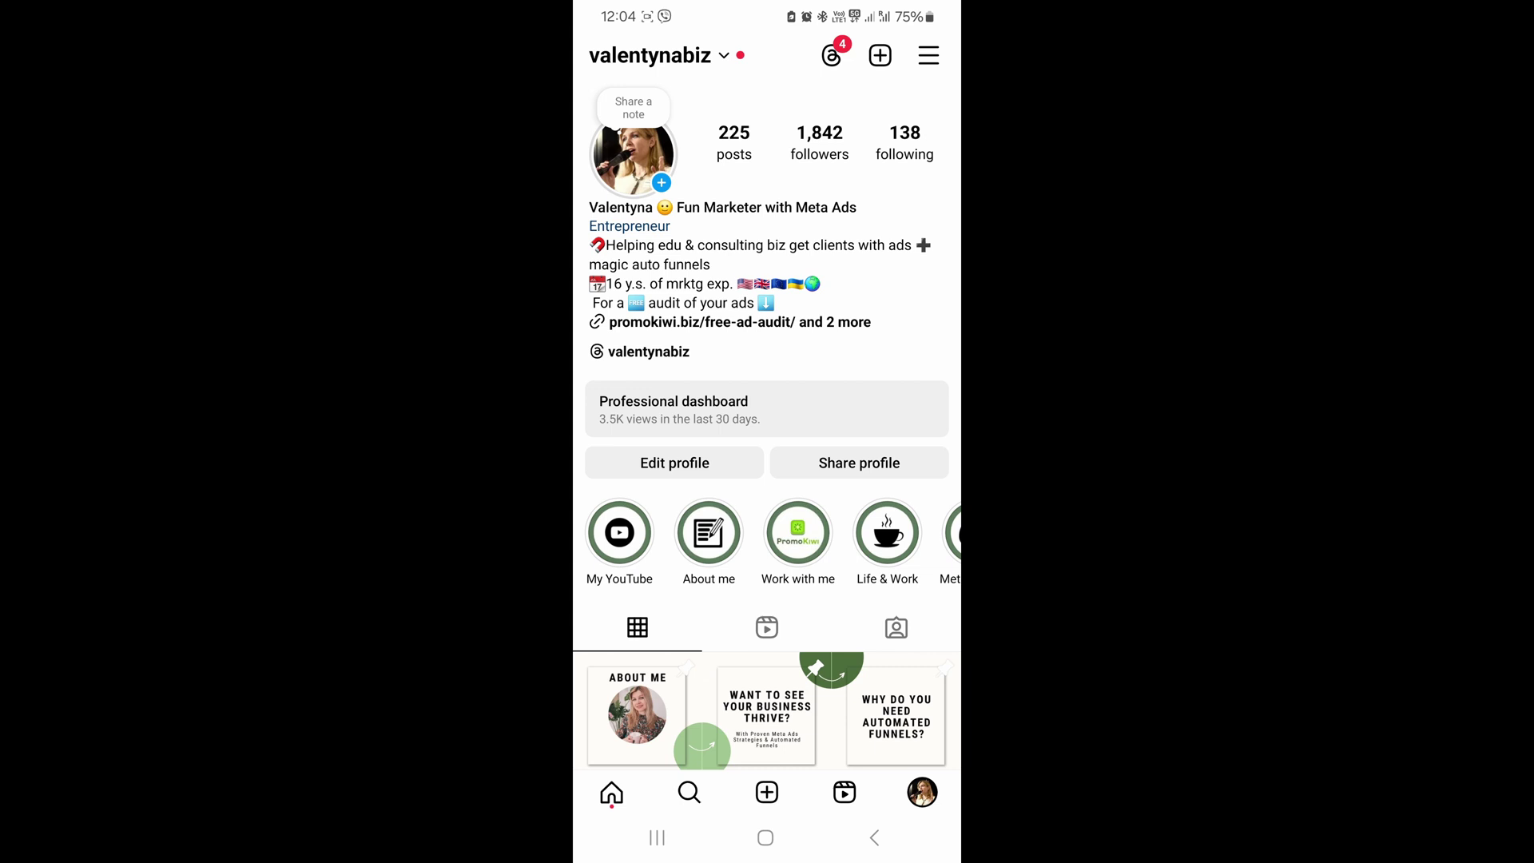
scroll(767, 479, down, 3)
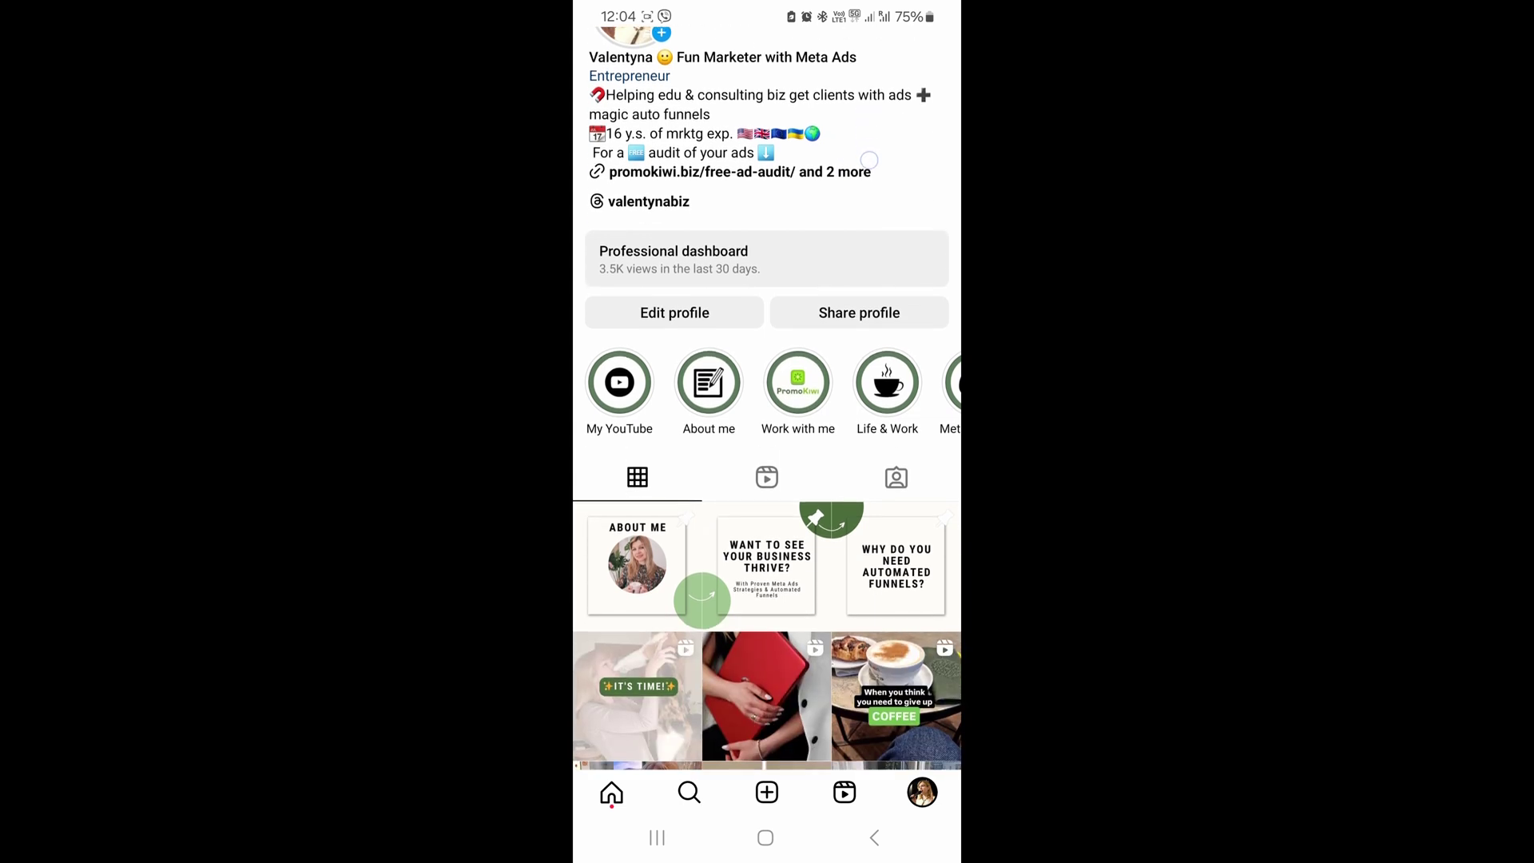
scroll(767, 479, up, 3)
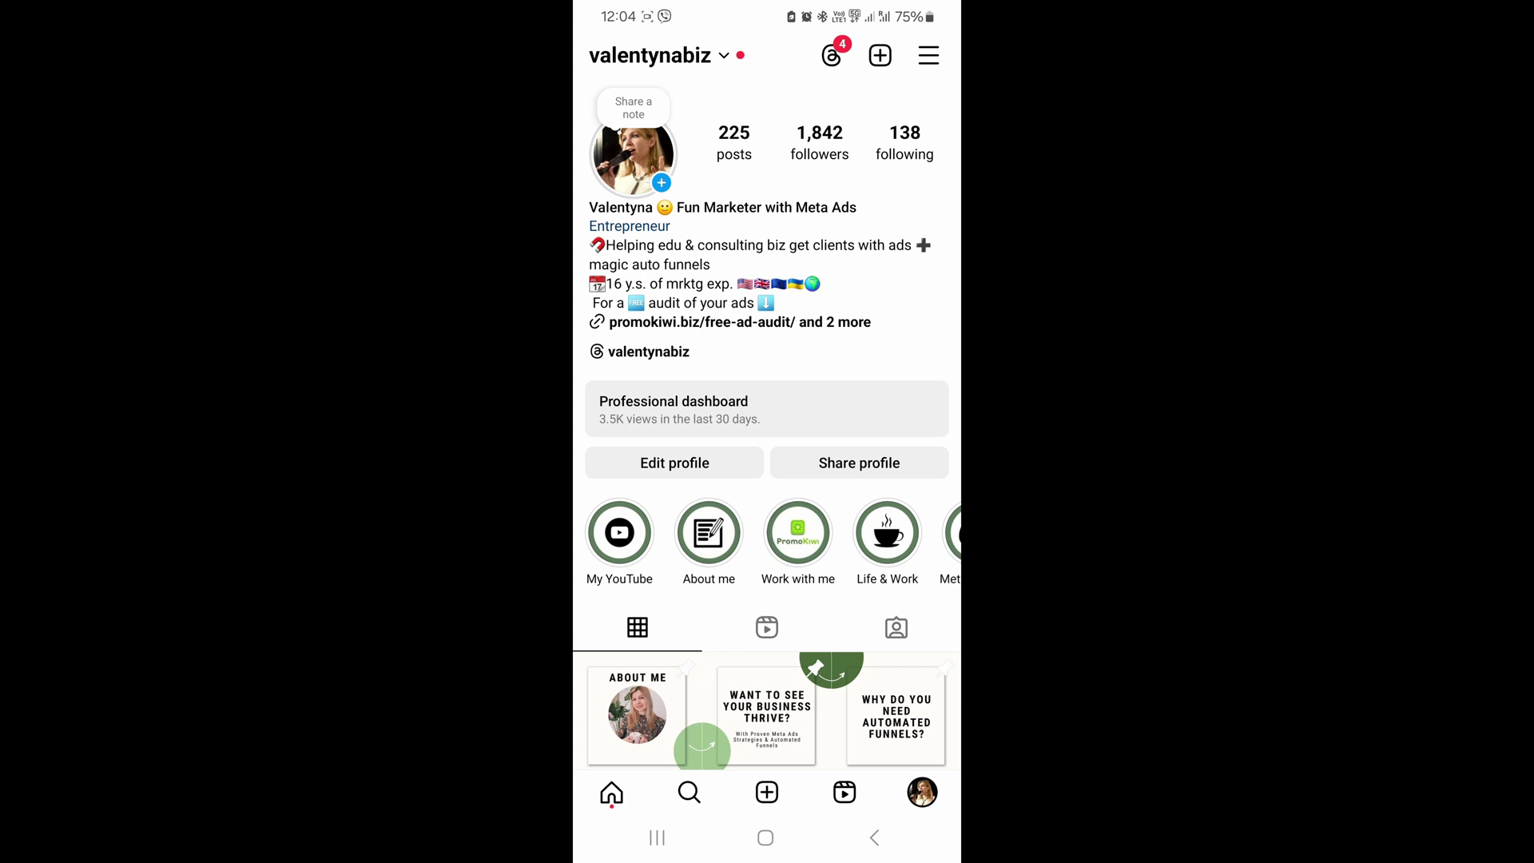
Step: From Instagram's Professional dashboard, open the Leads list, view the first lead and return to the list
click(673, 407)
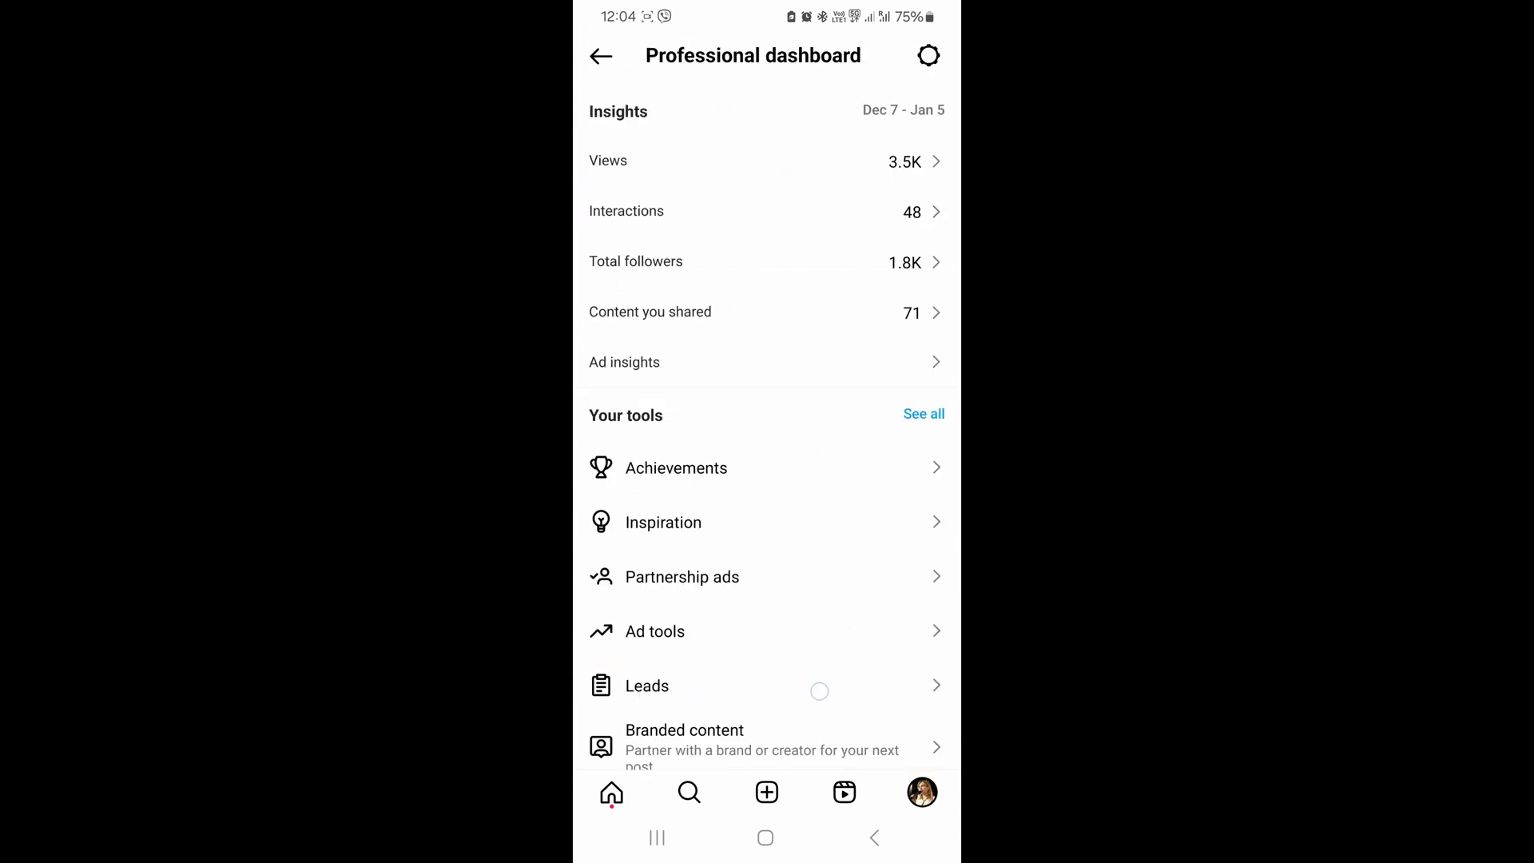
scroll(820, 689, down, 1)
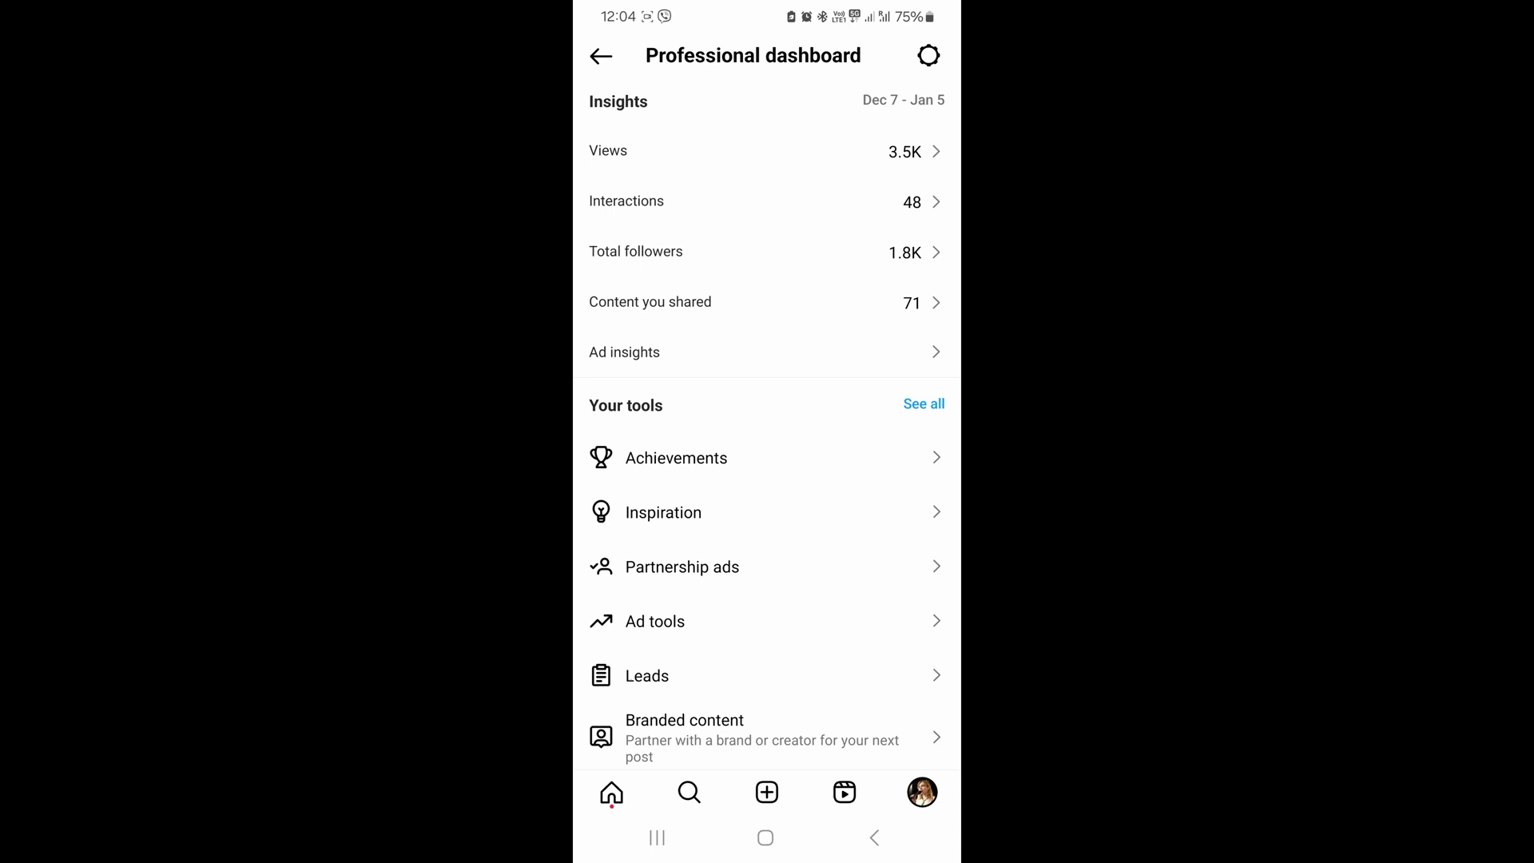
click(647, 674)
scroll(768, 420, down, 1)
scroll(768, 419, down, 3)
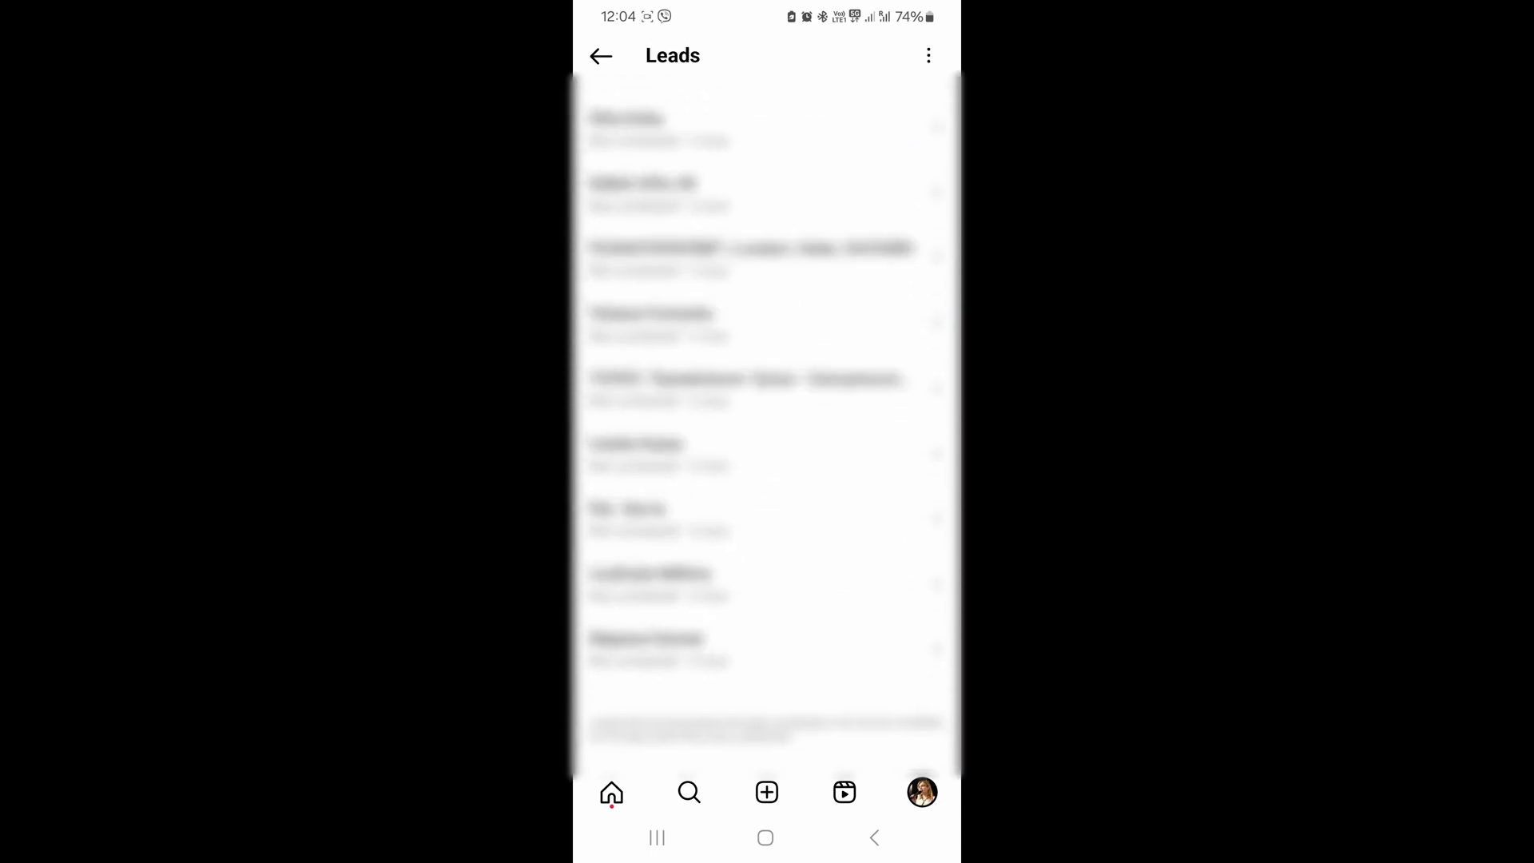
scroll(767, 419, down, 2)
scroll(767, 419, up, 10)
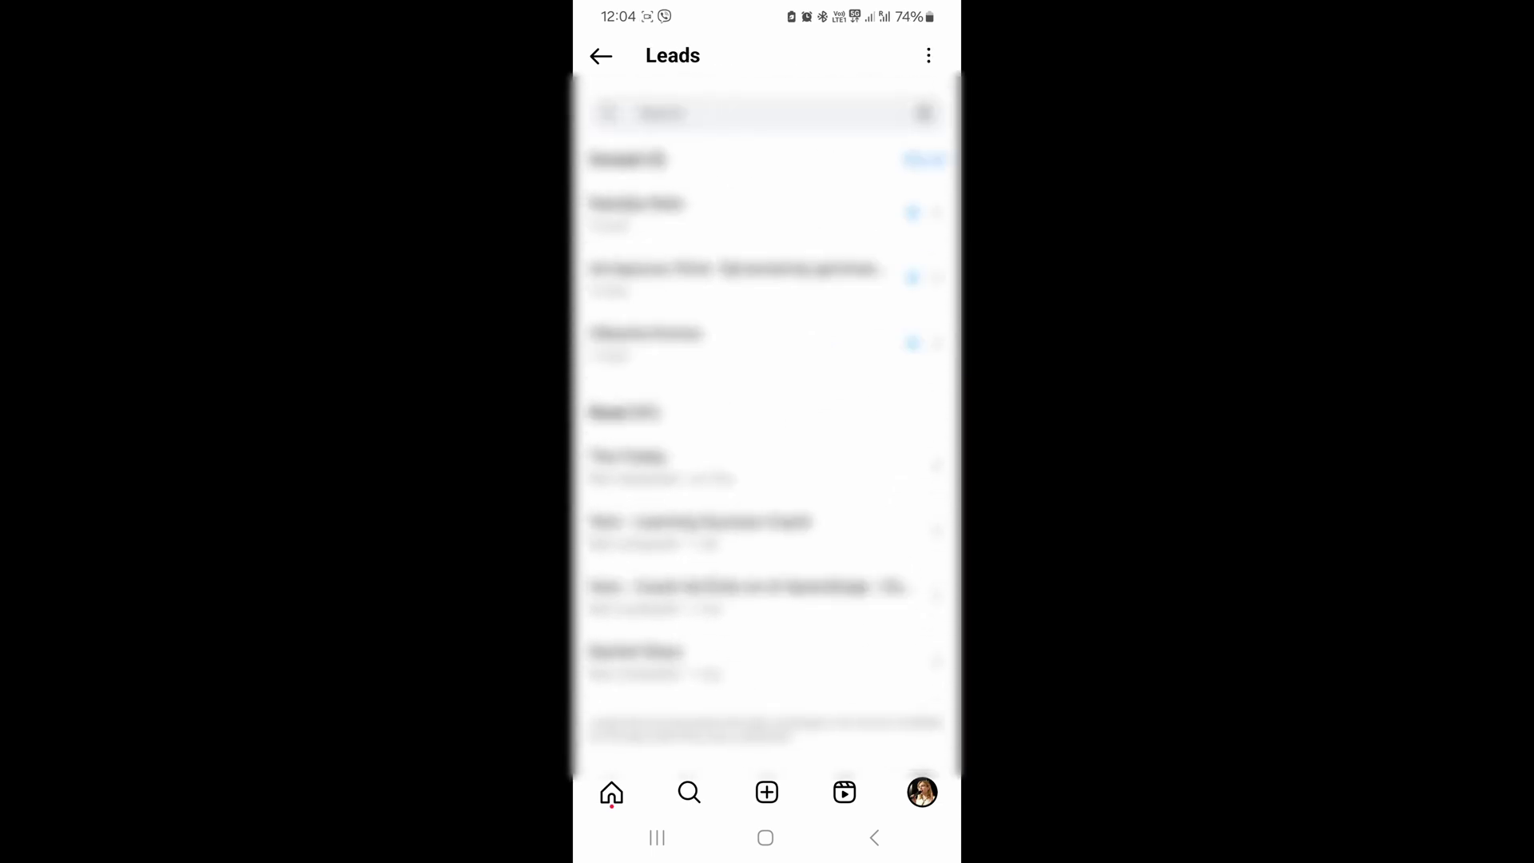
click(671, 214)
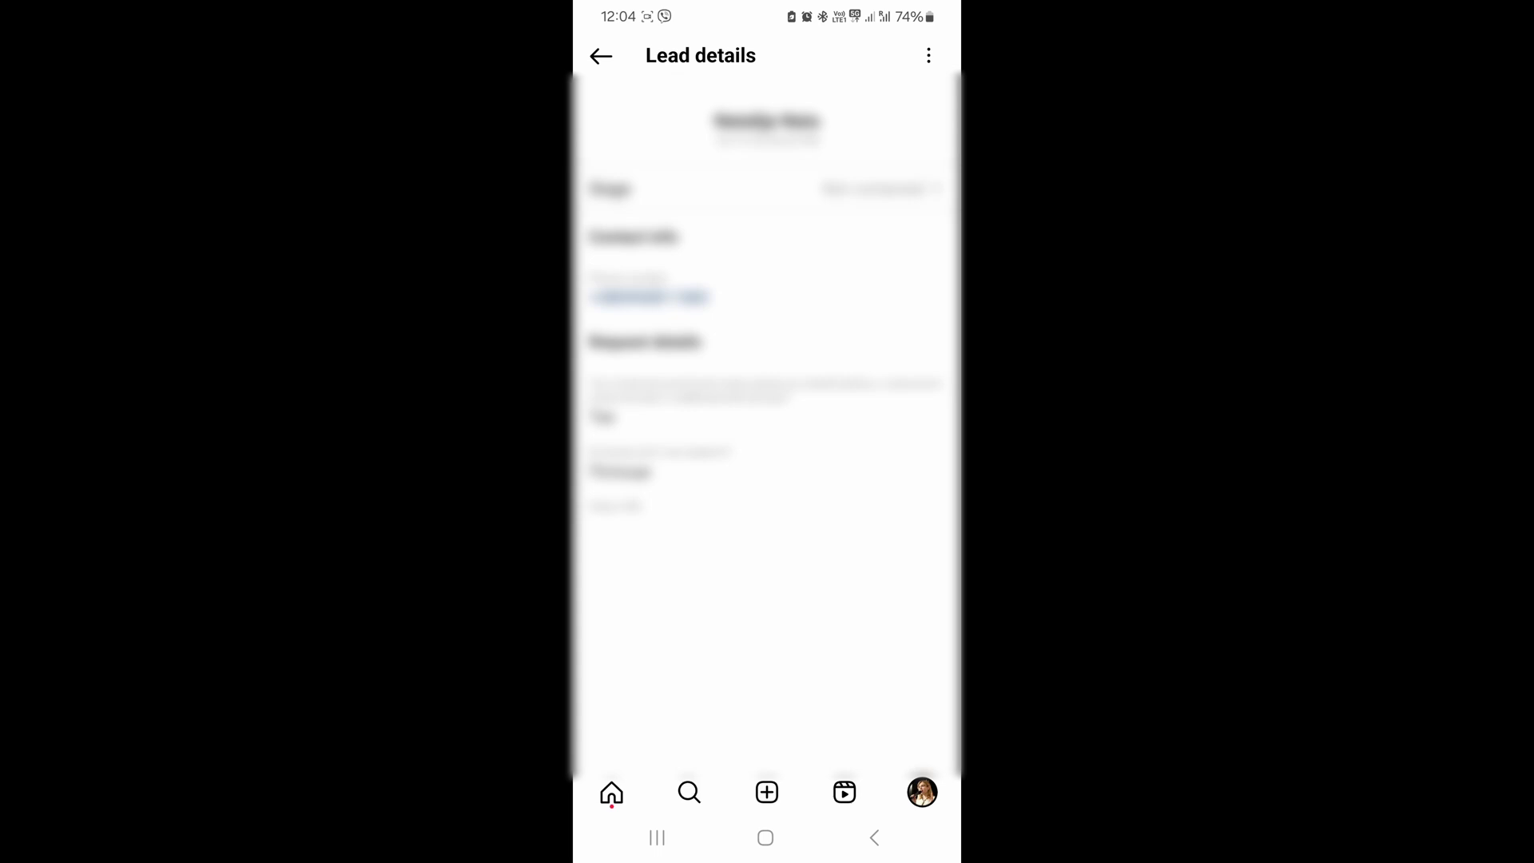
click(601, 56)
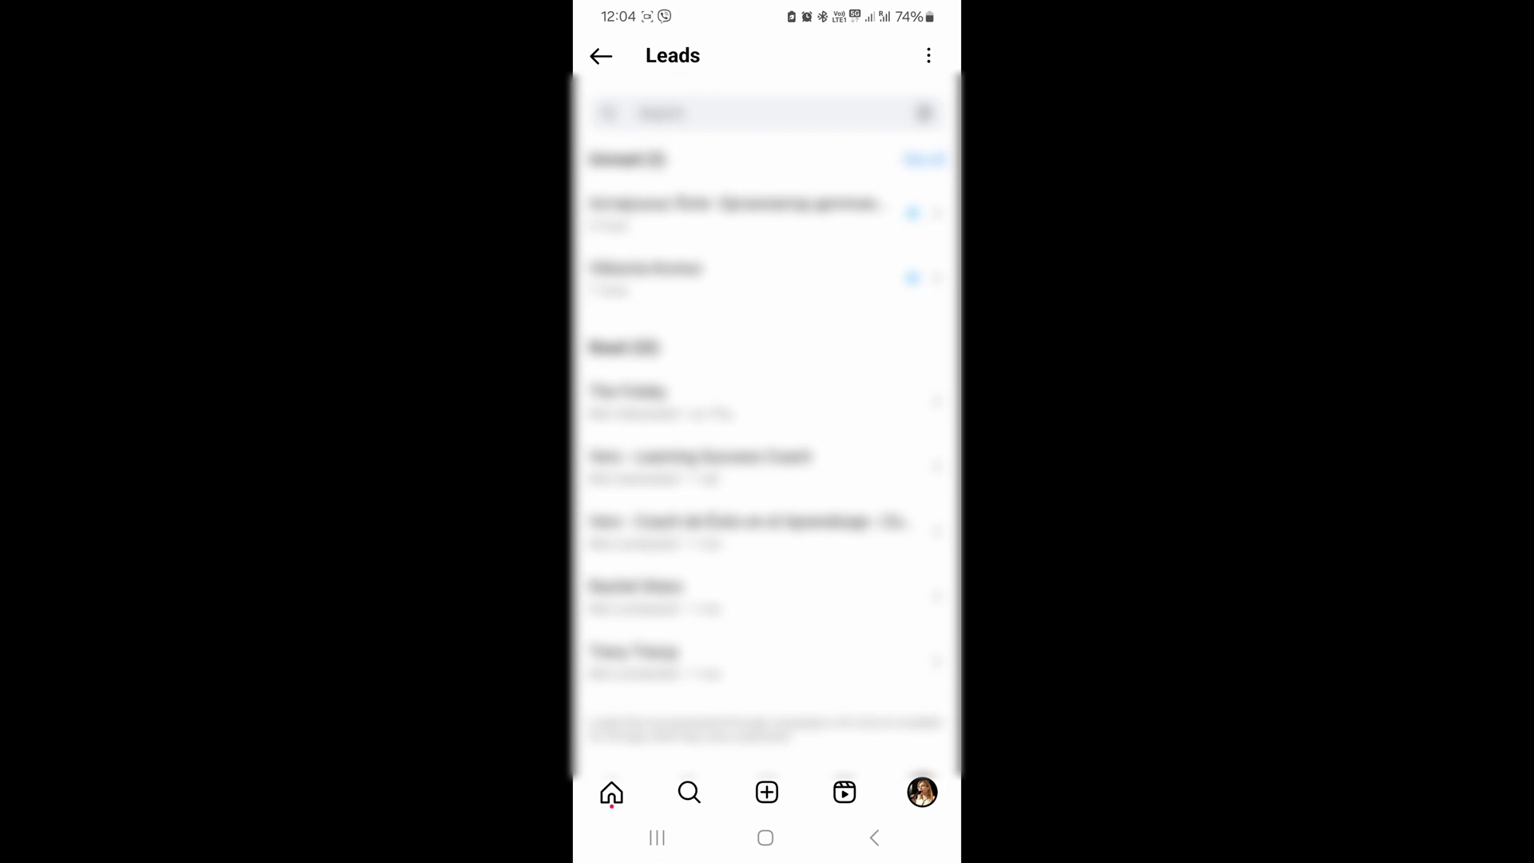
Step: Switch to Chrome with Desktop site on and open the managed PromoKiwi page's business tools
click(766, 836)
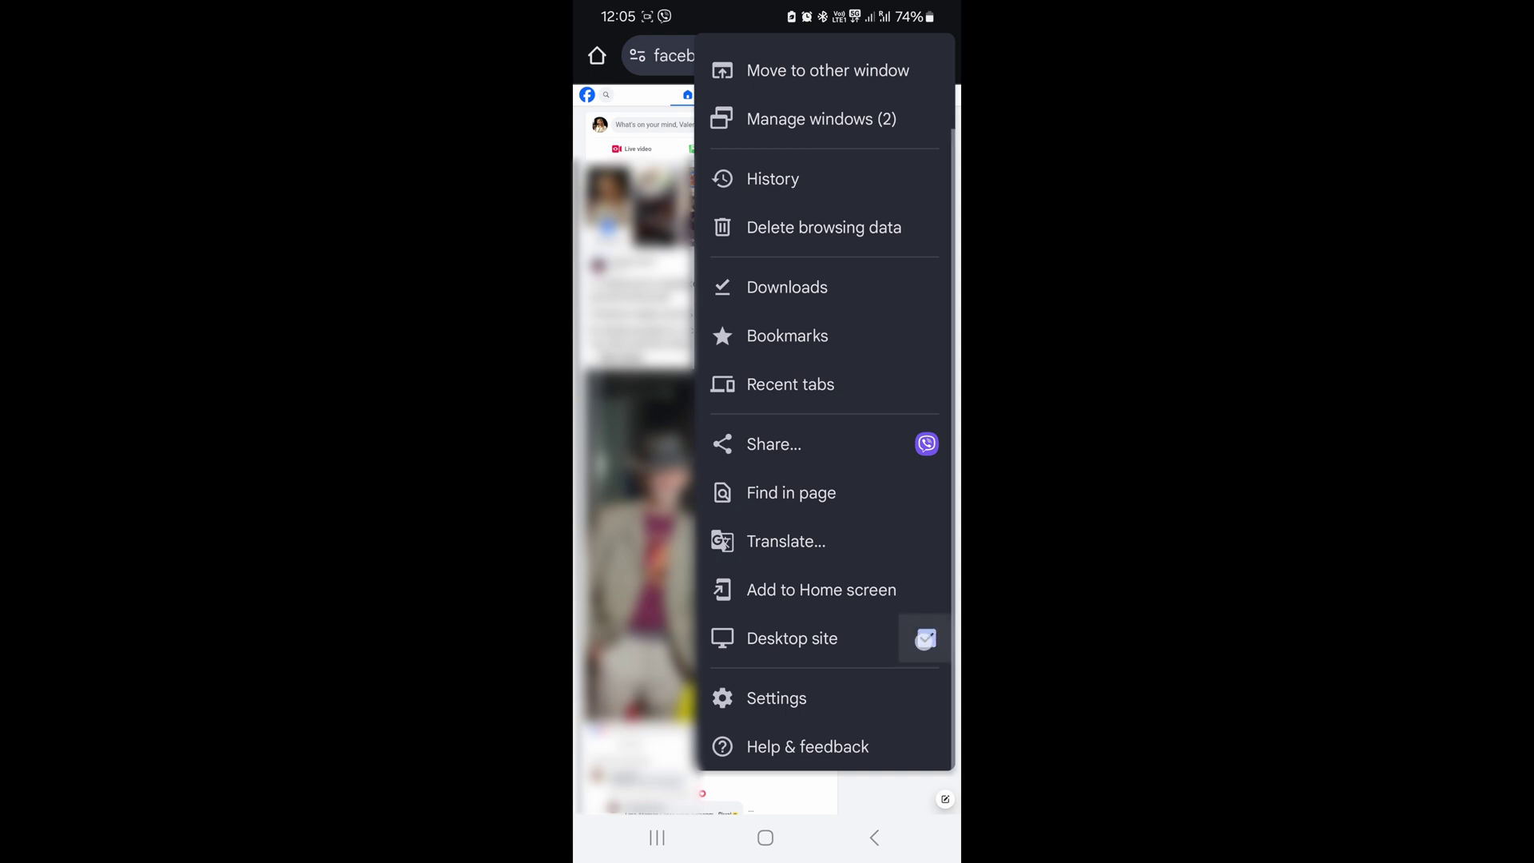
drag(923, 633, 924, 633)
scroll(824, 480, up, 2)
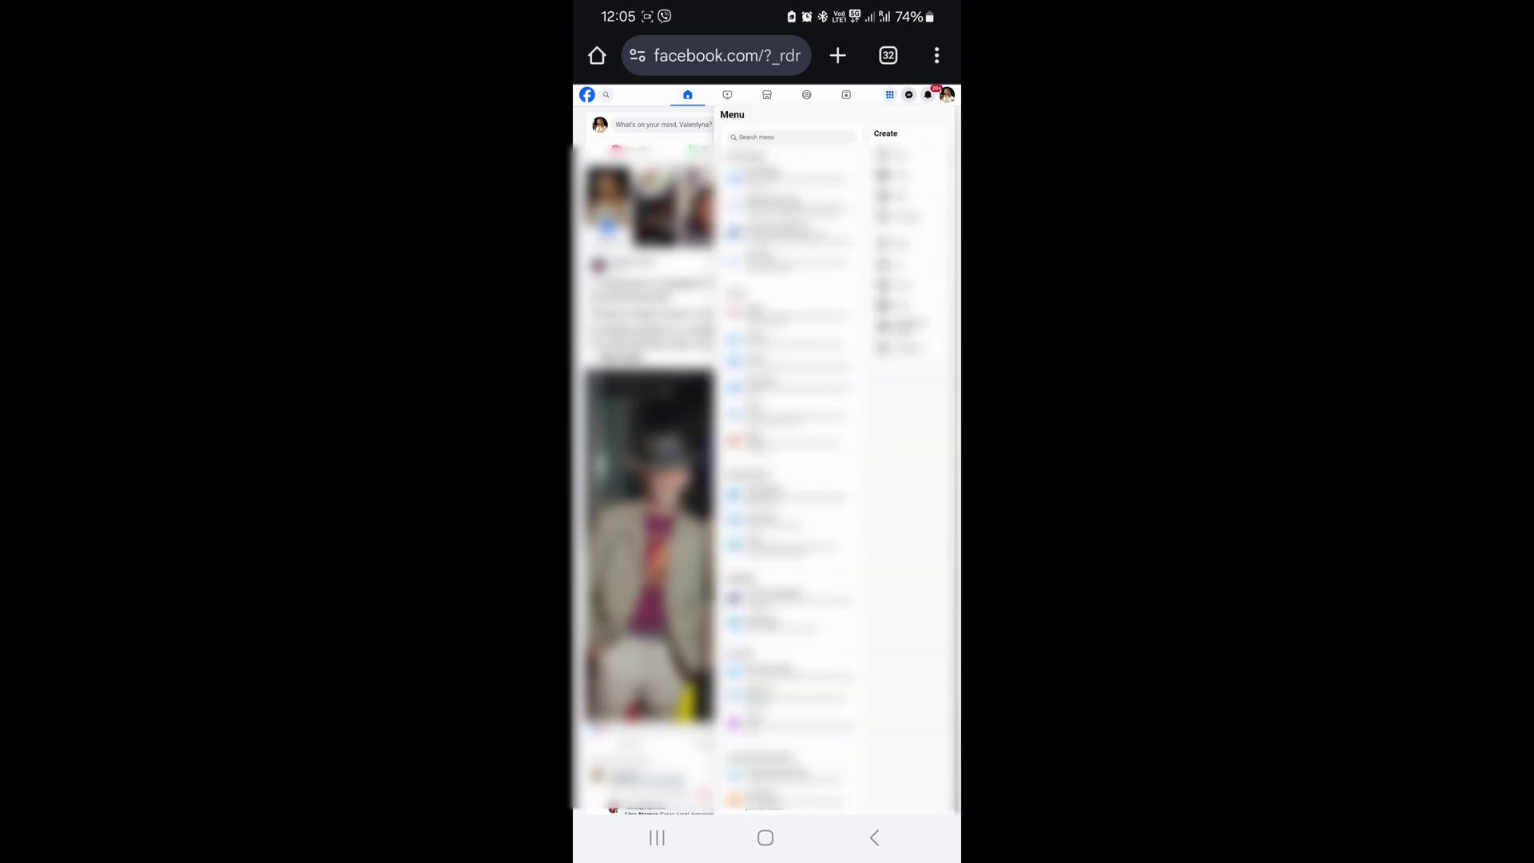
click(767, 386)
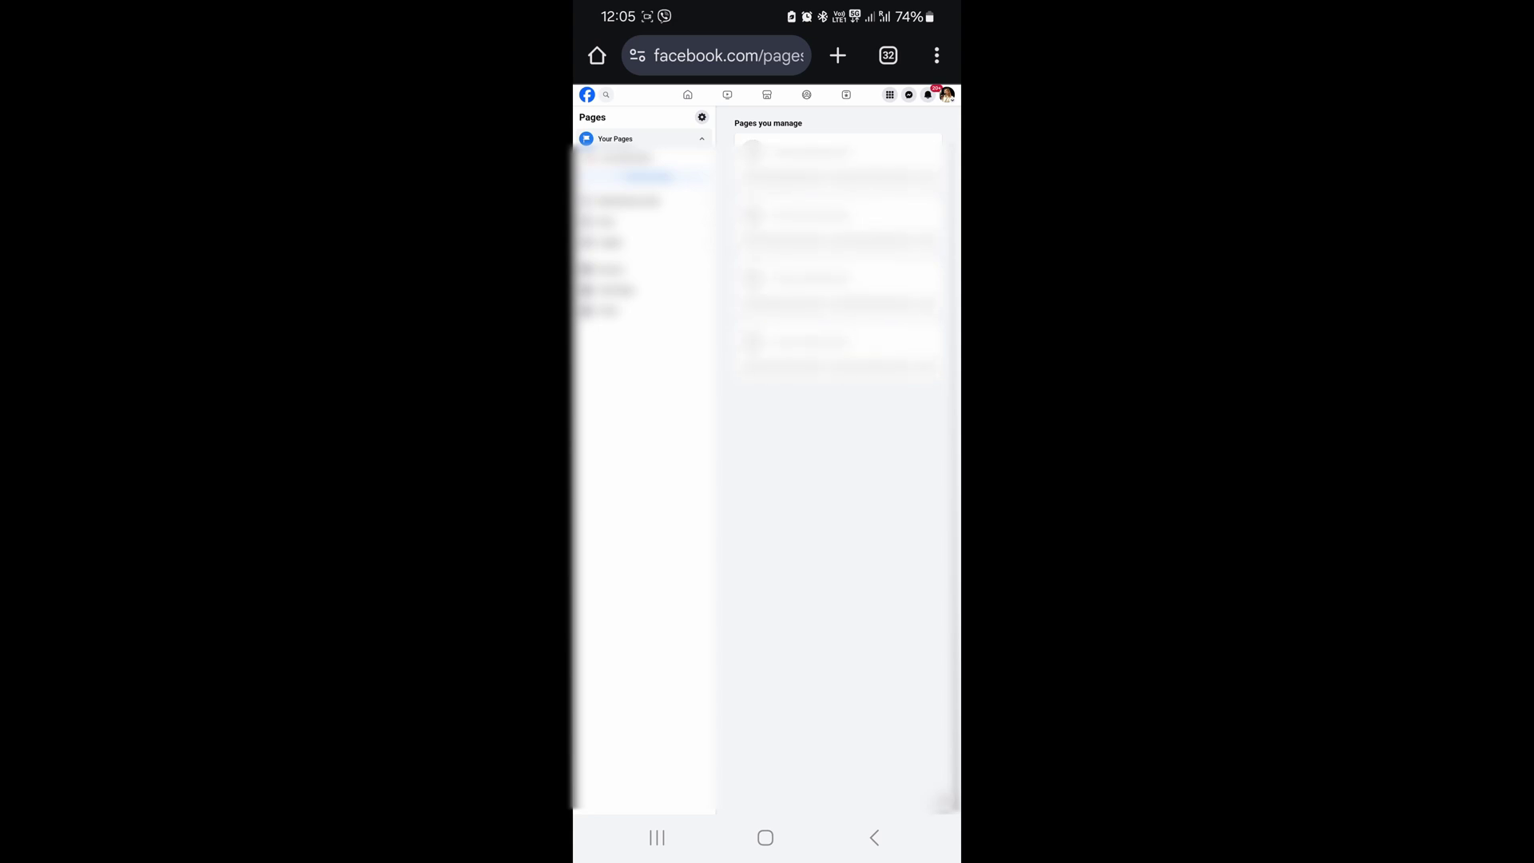
click(614, 296)
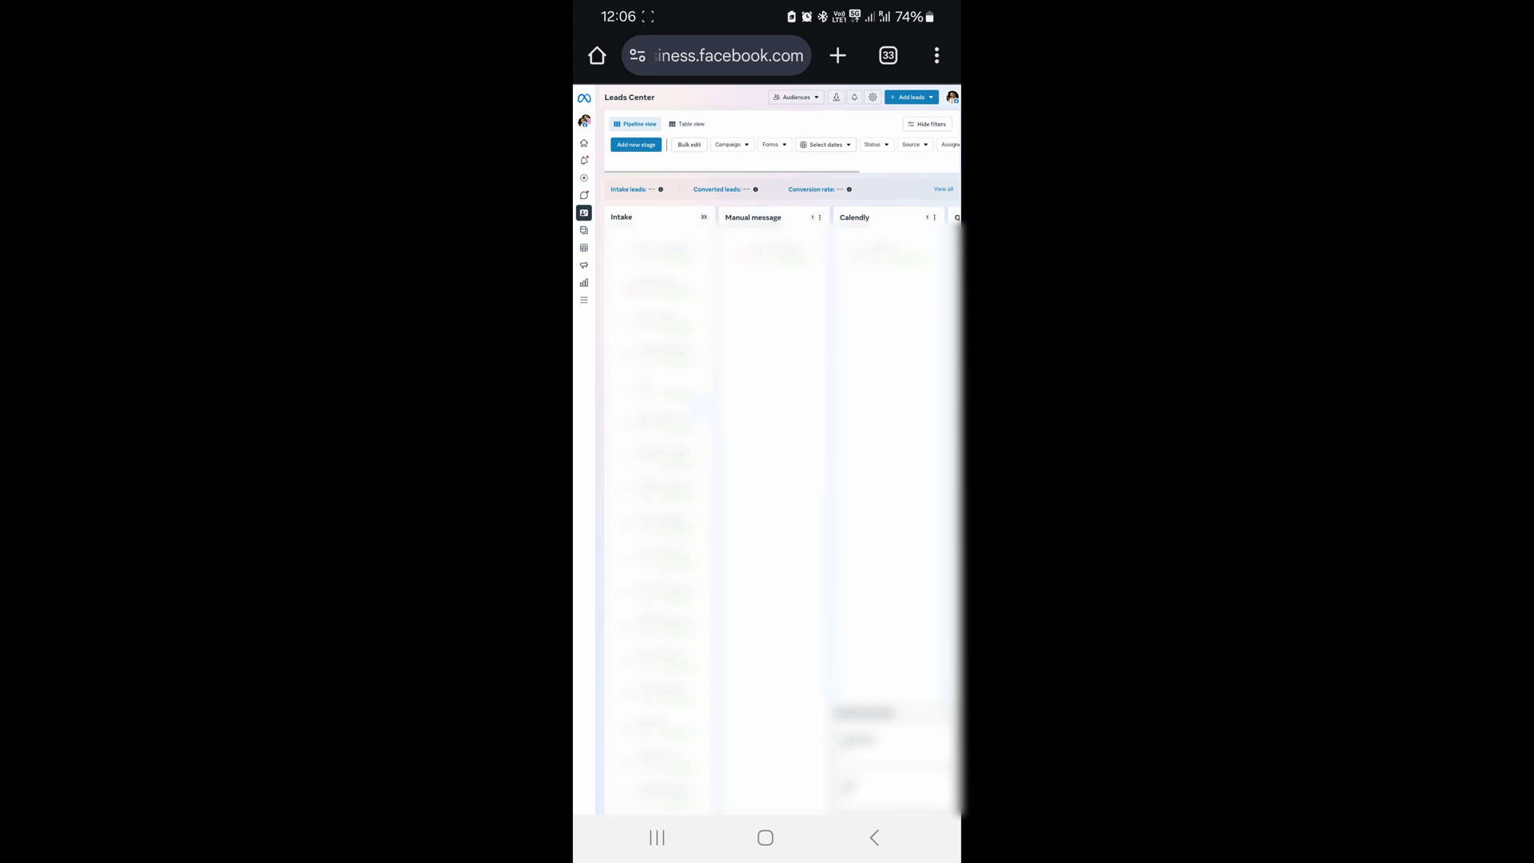
Step: Download the 5.41 KB leads CSV on the phone and bring up the Open with app chooser
click(835, 97)
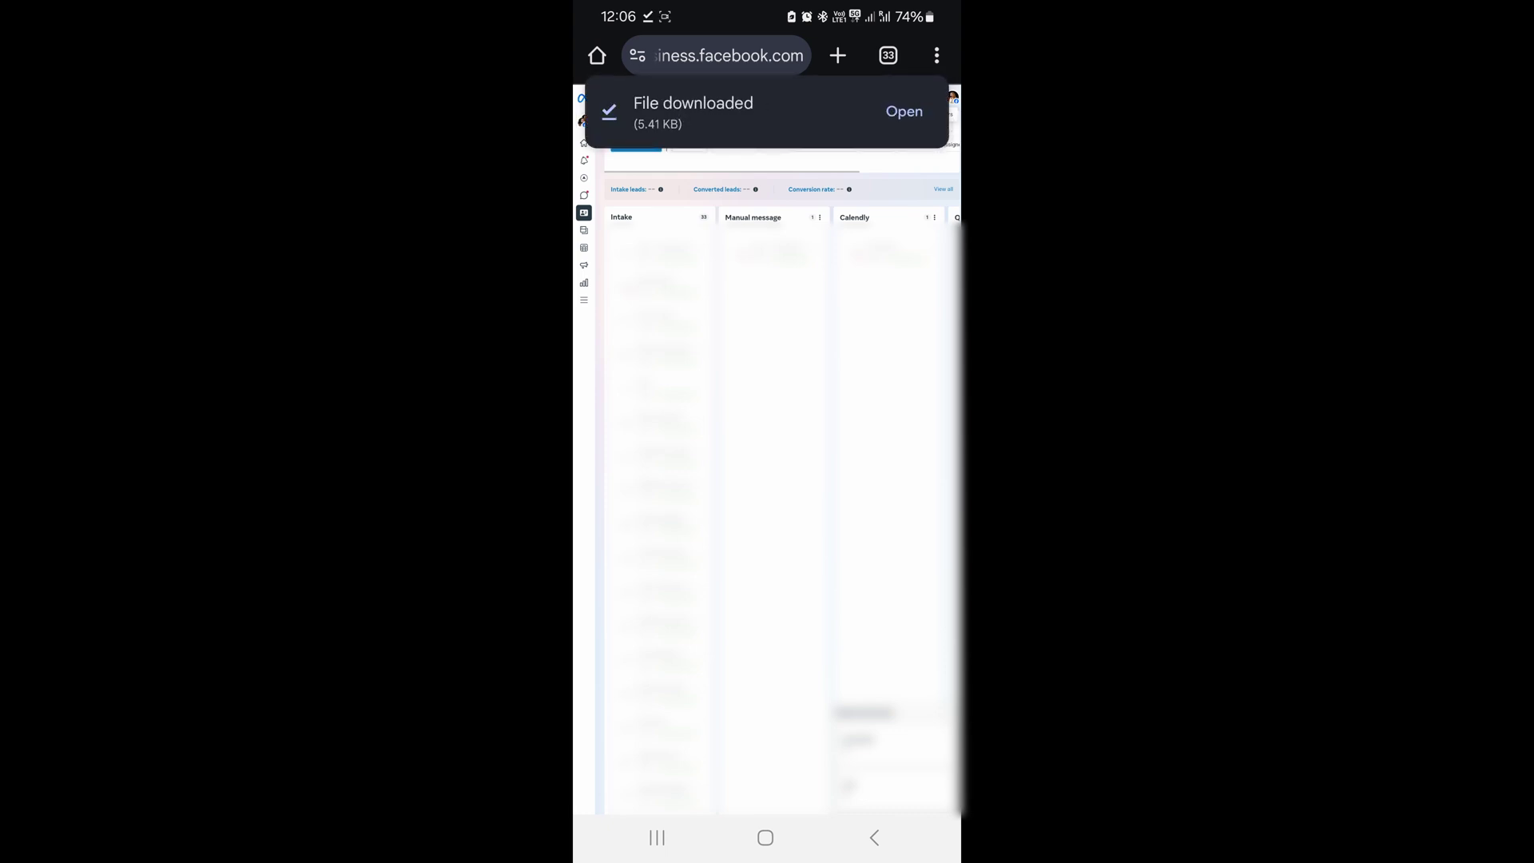
click(904, 111)
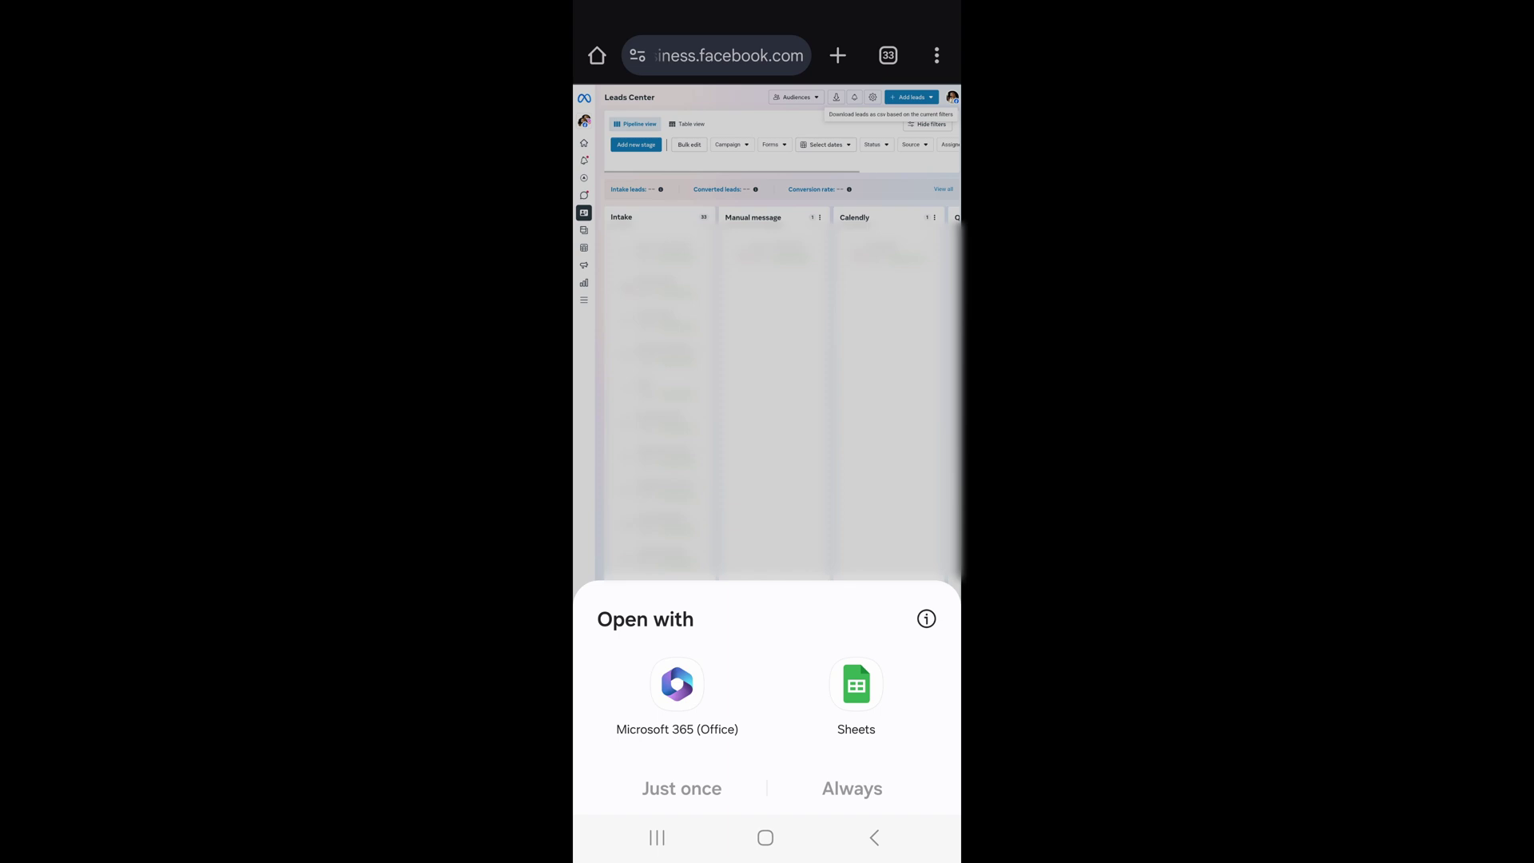